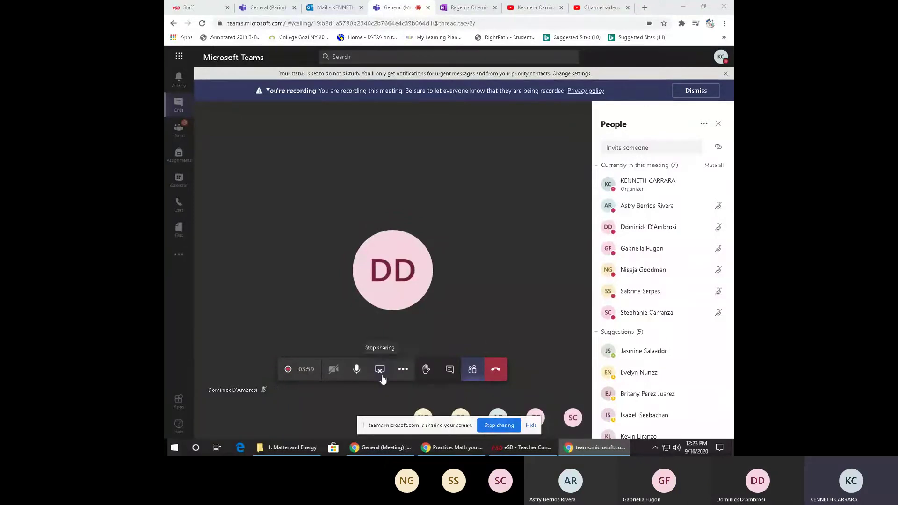
# Step: Show the meeting chat, return to the Period 6_7 team's General channel, and expand all replies to the attendance welcome post
pyautogui.click(450, 369)
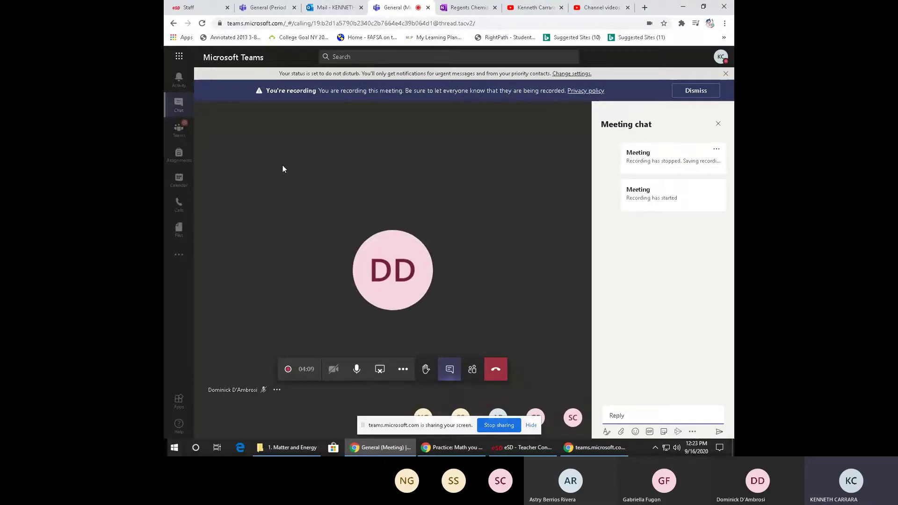
pyautogui.click(179, 132)
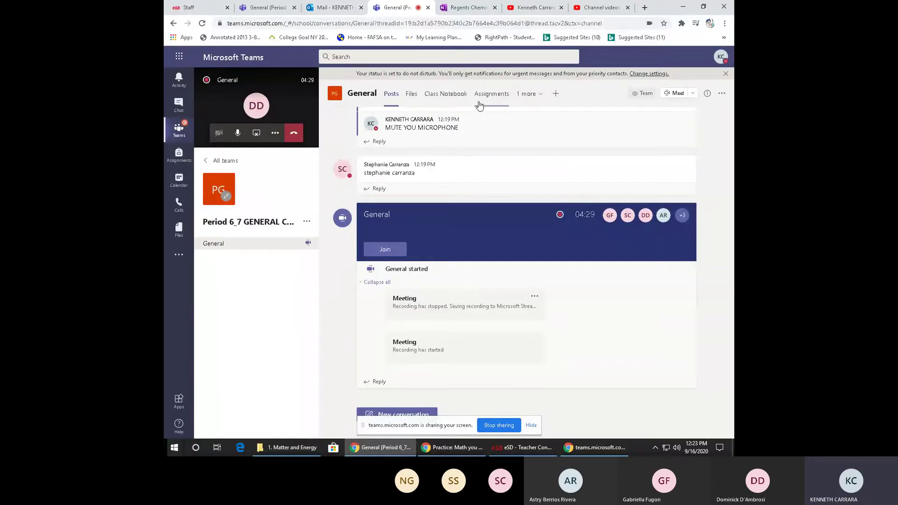
pyautogui.scroll(6, 543, 248)
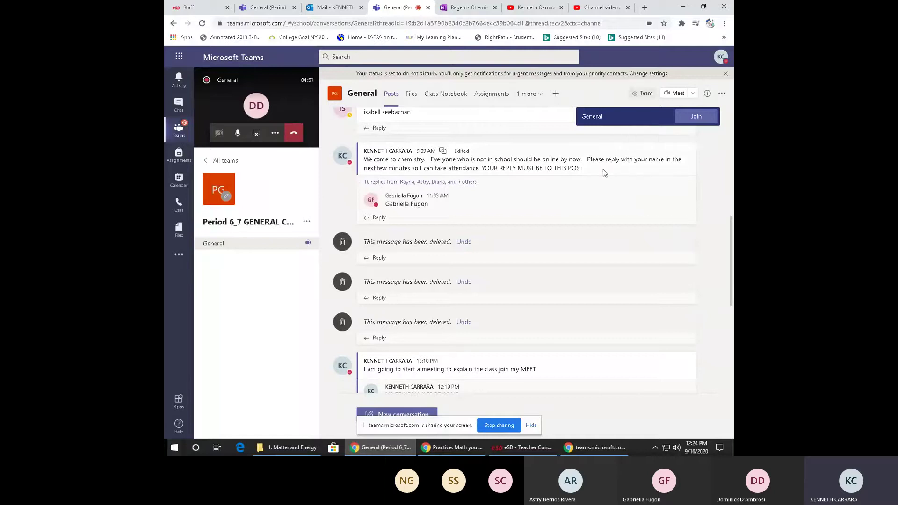
pyautogui.click(384, 182)
pyautogui.scroll(-3, 442, 220)
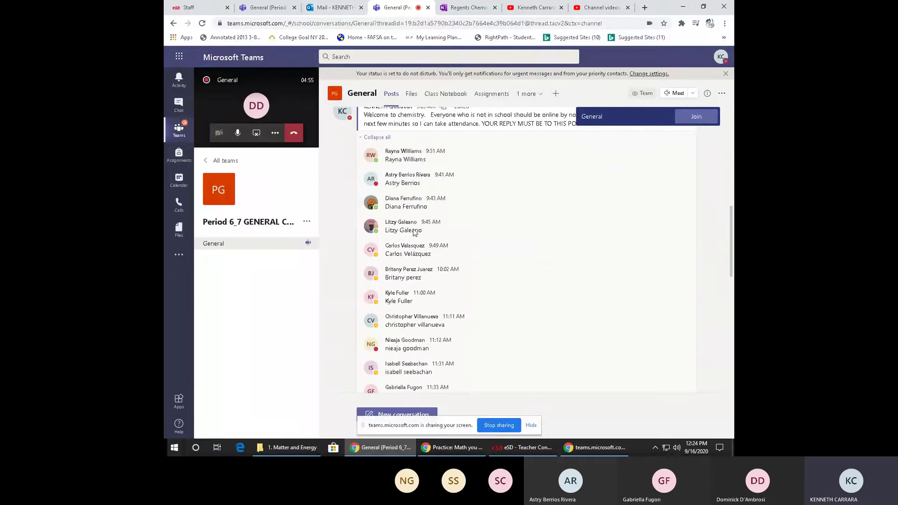
pyautogui.scroll(2, 414, 259)
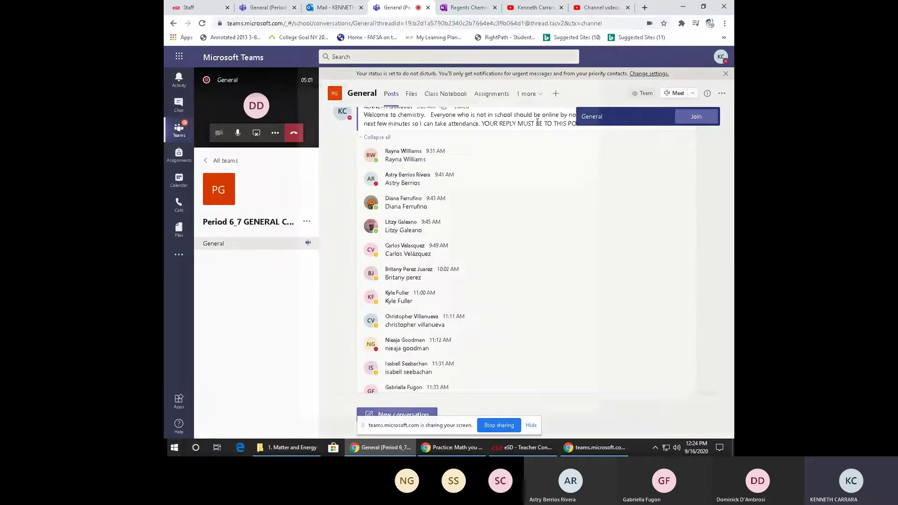
# Step: Add the Insights app as a tab in the General channel, with a channel post about it
pyautogui.click(556, 94)
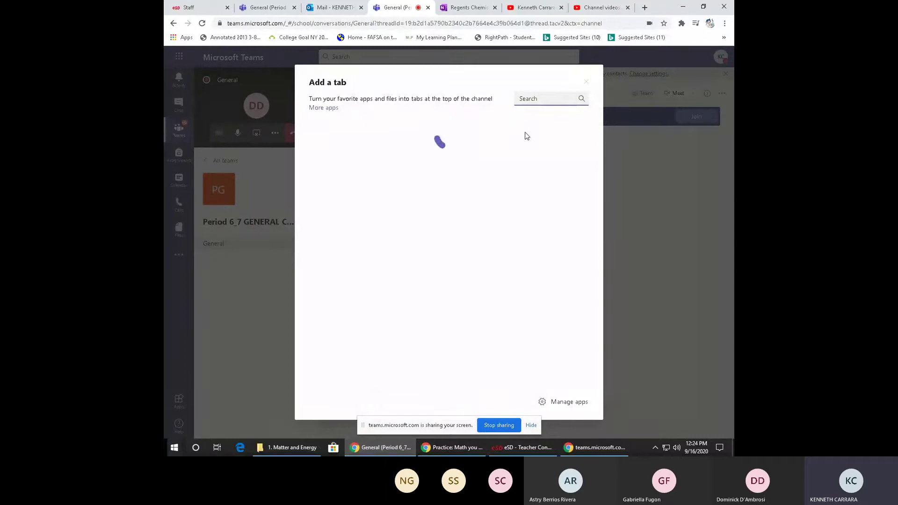
pyautogui.write('insights')
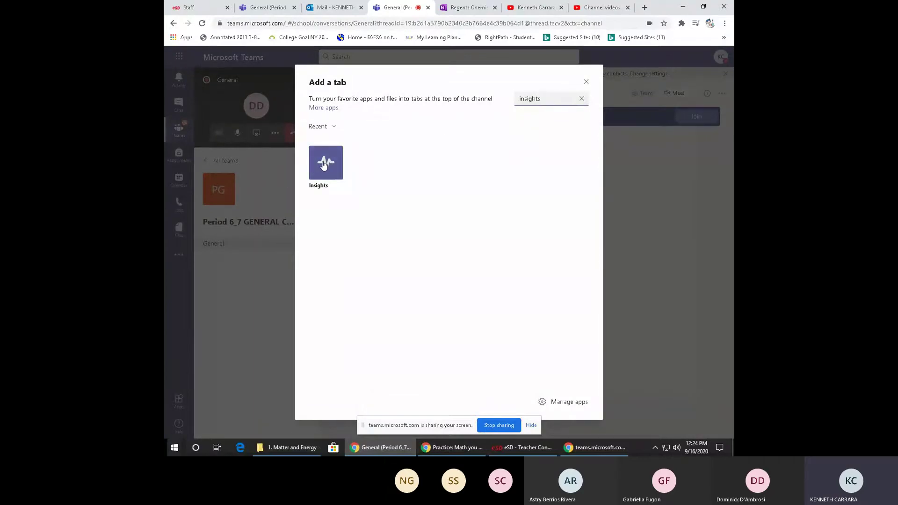
pyautogui.press('Escape')
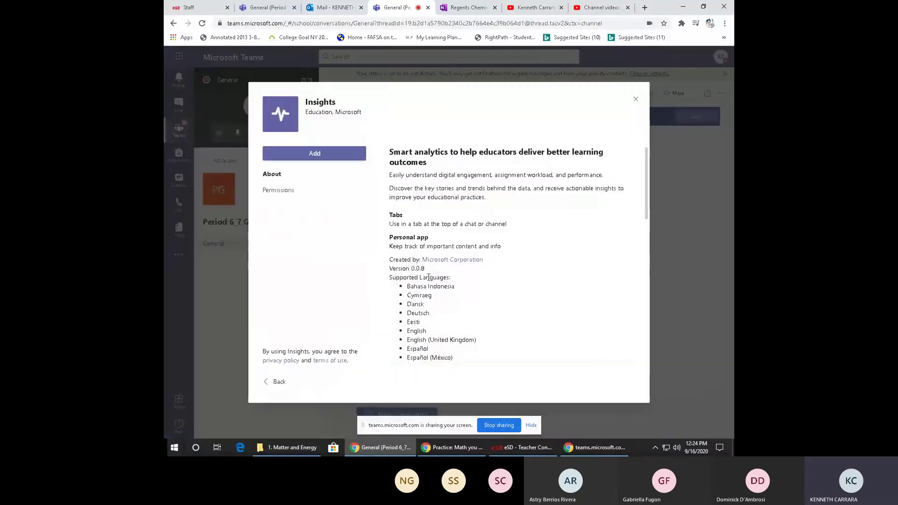
pyautogui.press('Escape')
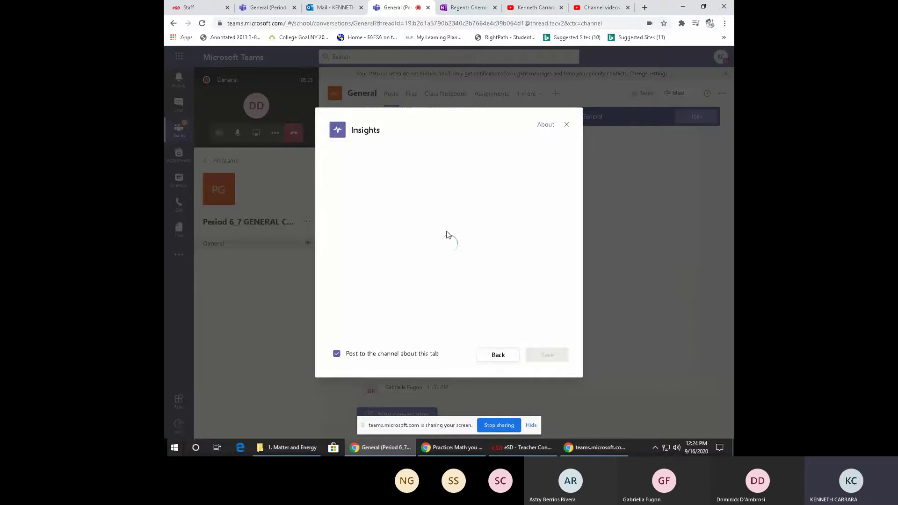
pyautogui.click(542, 355)
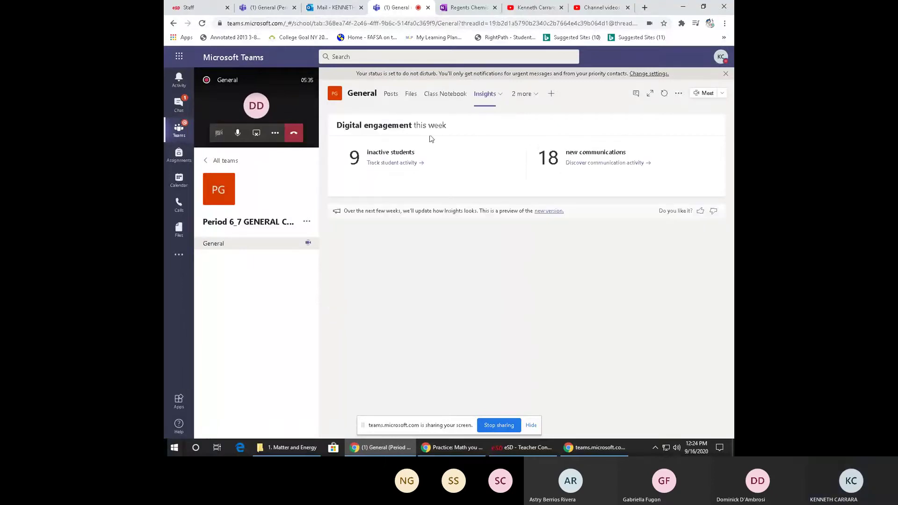
# Step: Examine the students' digital activity in Insights, drilling down to the hourly view for 9/16/2020 and checking one student's activity details
pyautogui.click(384, 163)
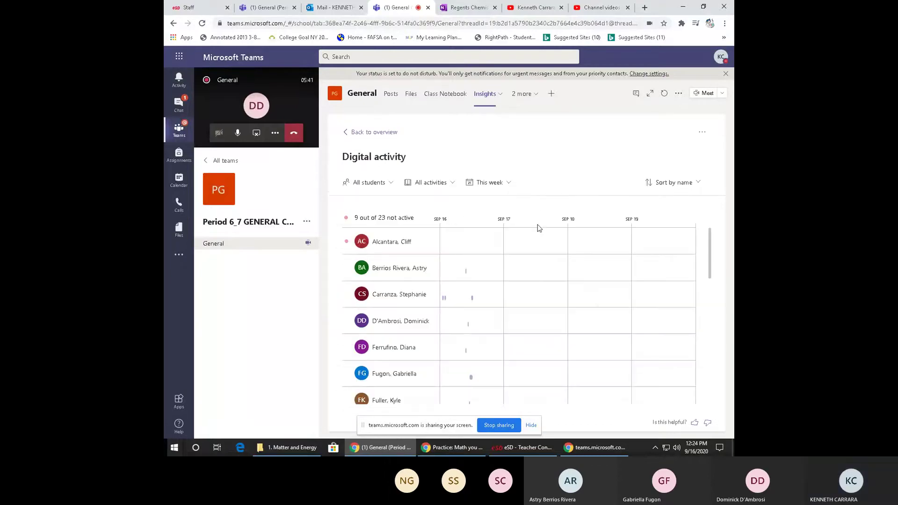
pyautogui.scroll(-8, 494, 280)
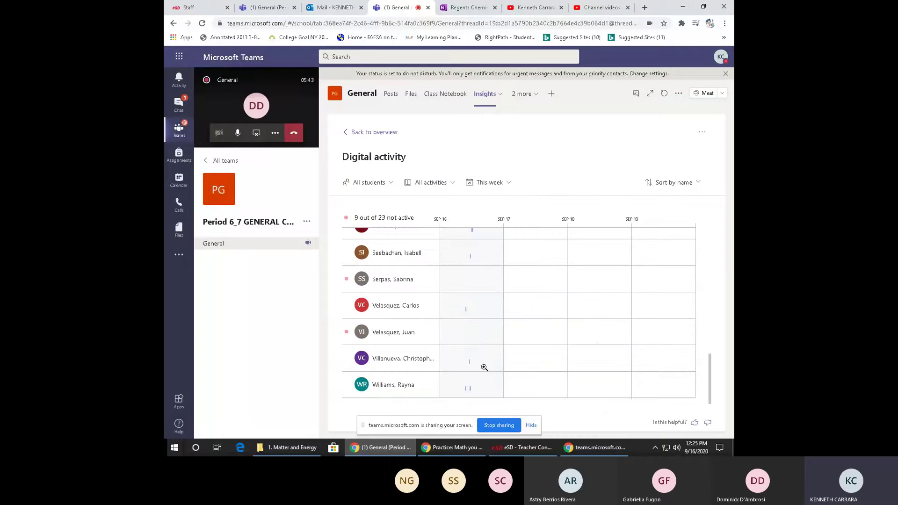
pyautogui.scroll(4, 486, 332)
pyautogui.scroll(-2, 491, 326)
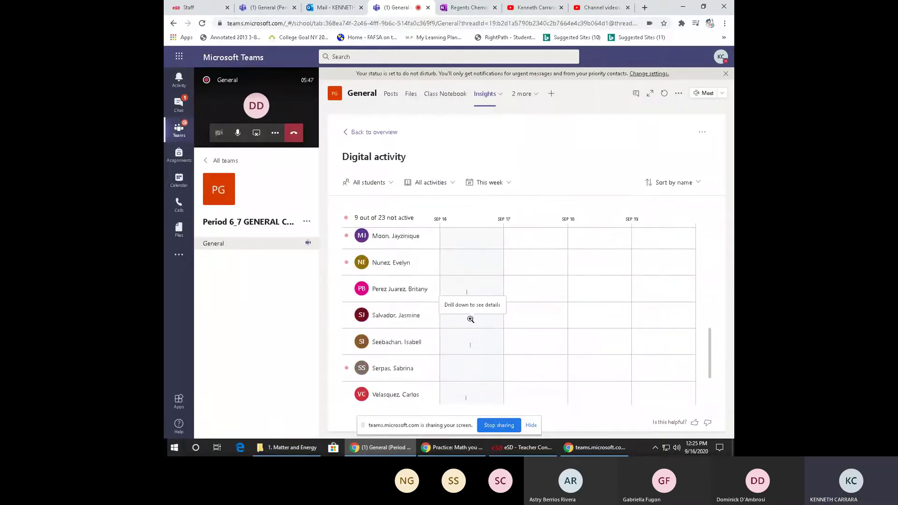
pyautogui.click(470, 319)
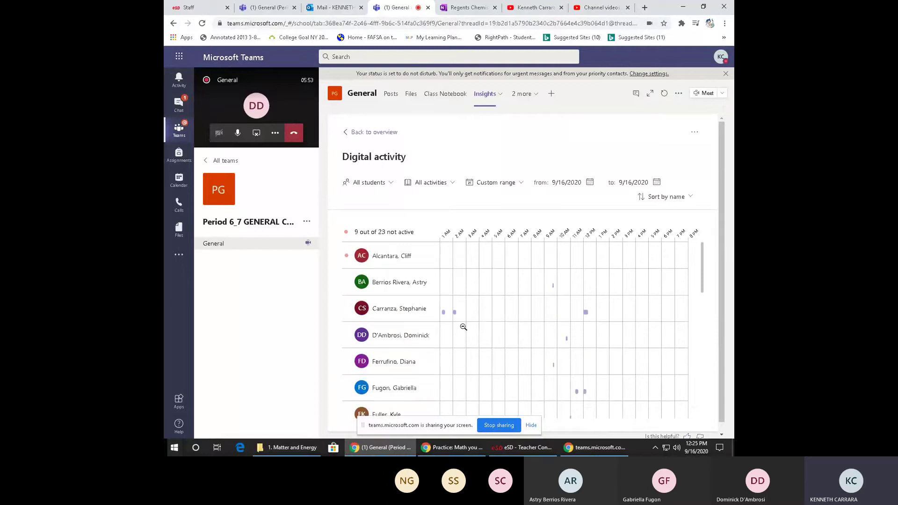
pyautogui.moveTo(444, 315)
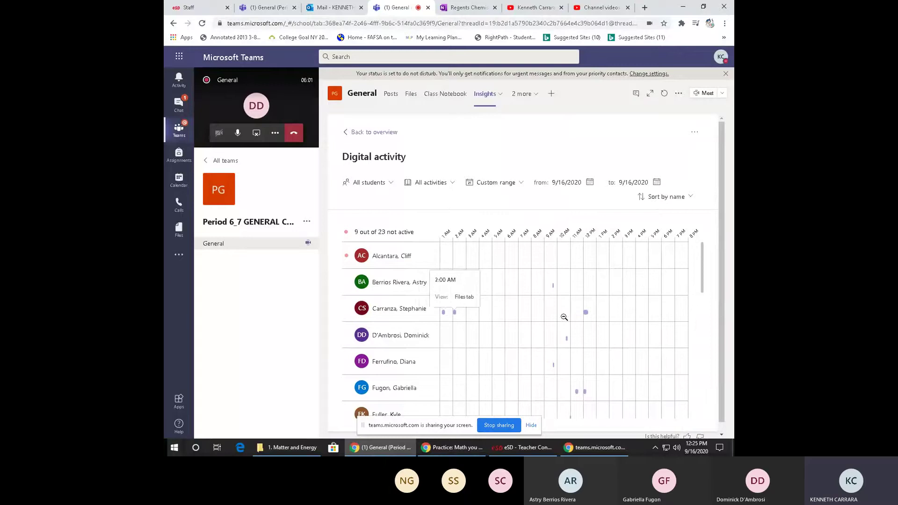
pyautogui.moveTo(586, 318)
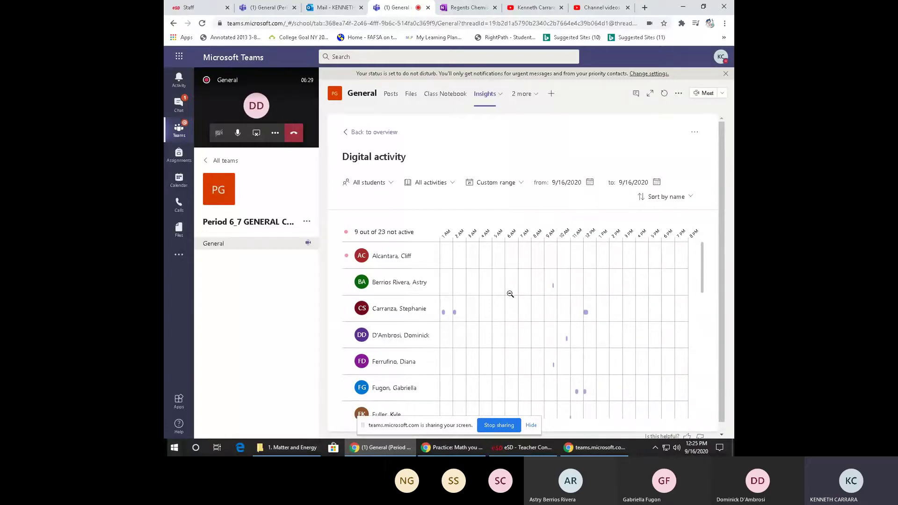
# Step: Delete the three separate student name posts above the attendance welcome post in the General channel
pyautogui.click(392, 94)
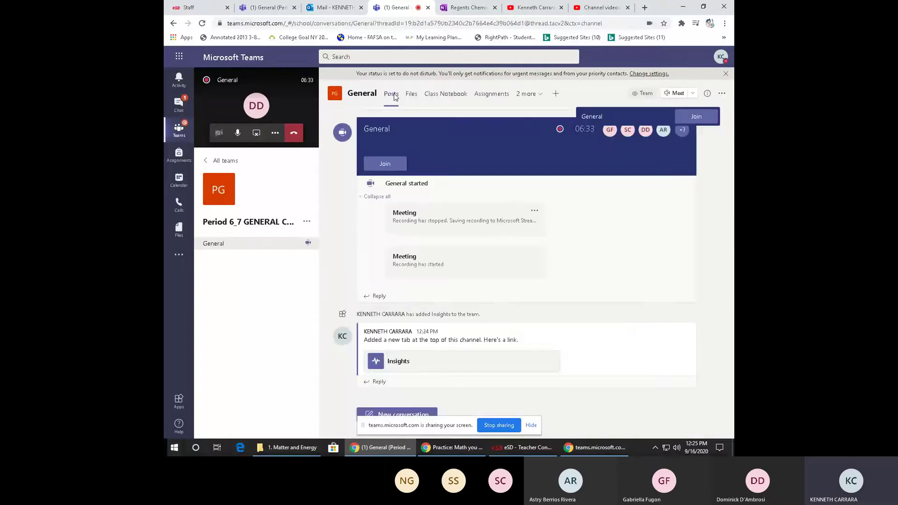
pyautogui.scroll(5, 495, 316)
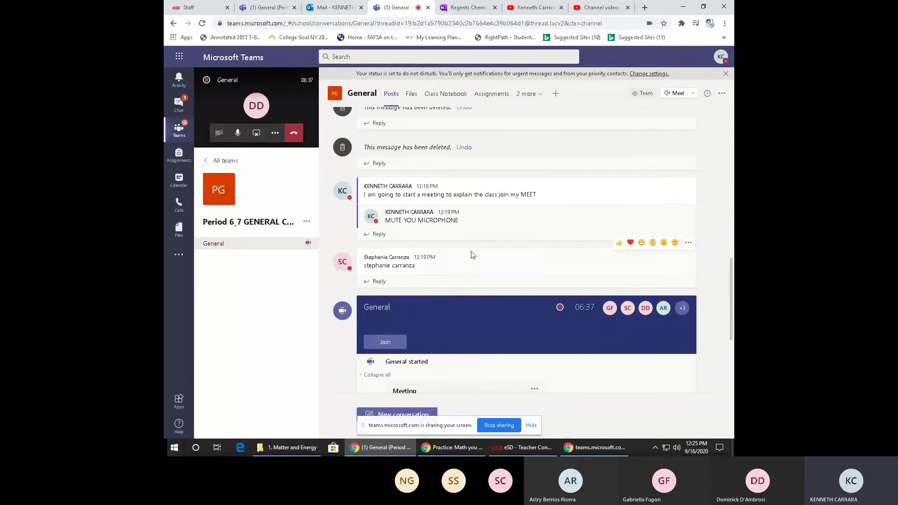
pyautogui.scroll(-4, 470, 251)
pyautogui.scroll(6, 470, 251)
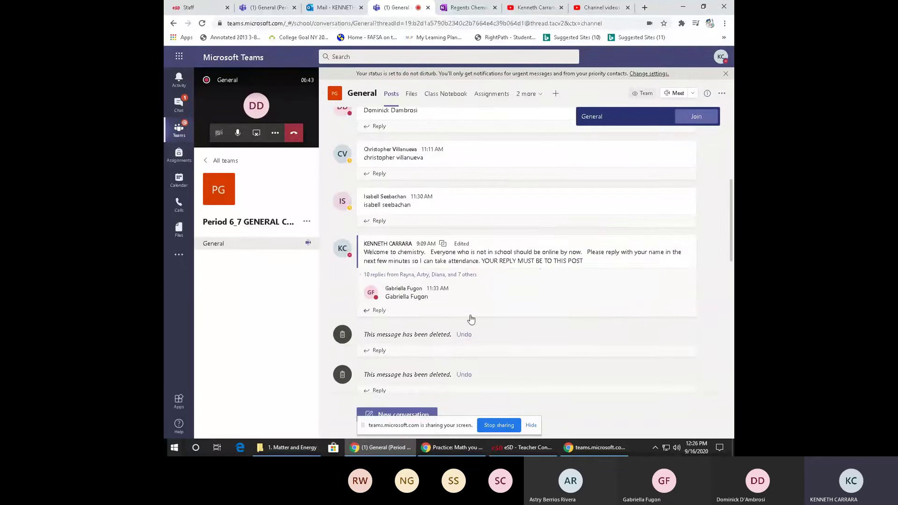
pyautogui.scroll(2, 444, 267)
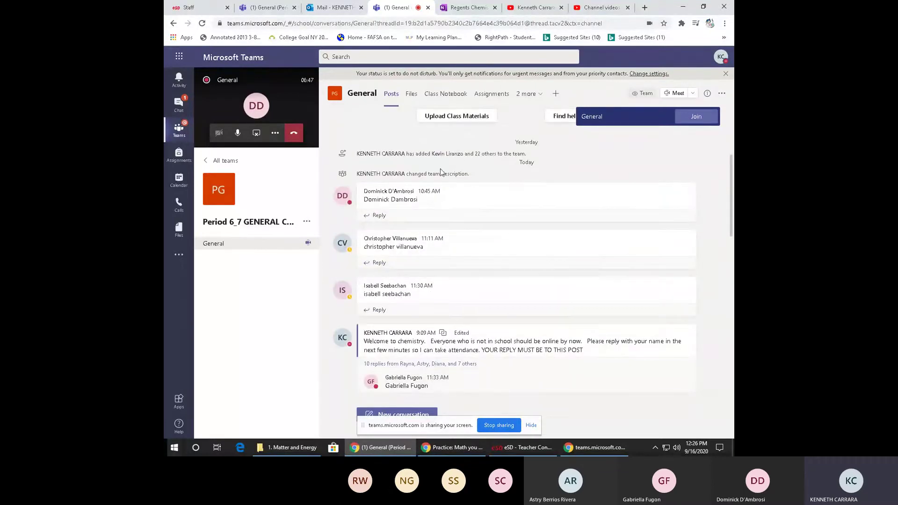
pyautogui.click(688, 271)
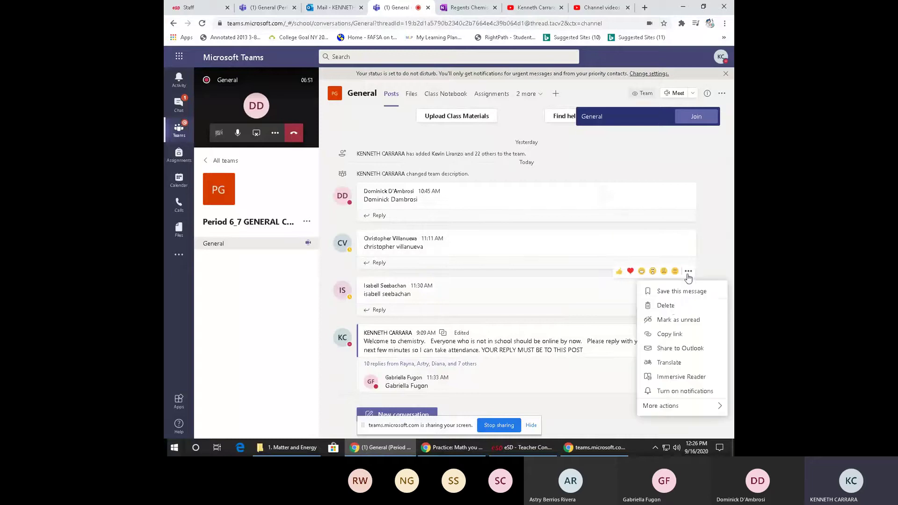
pyautogui.click(674, 305)
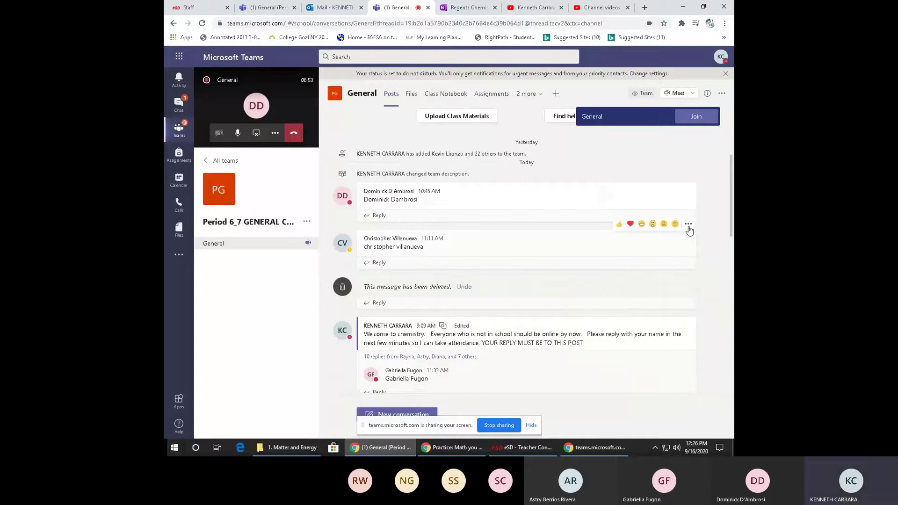
pyautogui.click(688, 224)
pyautogui.click(670, 258)
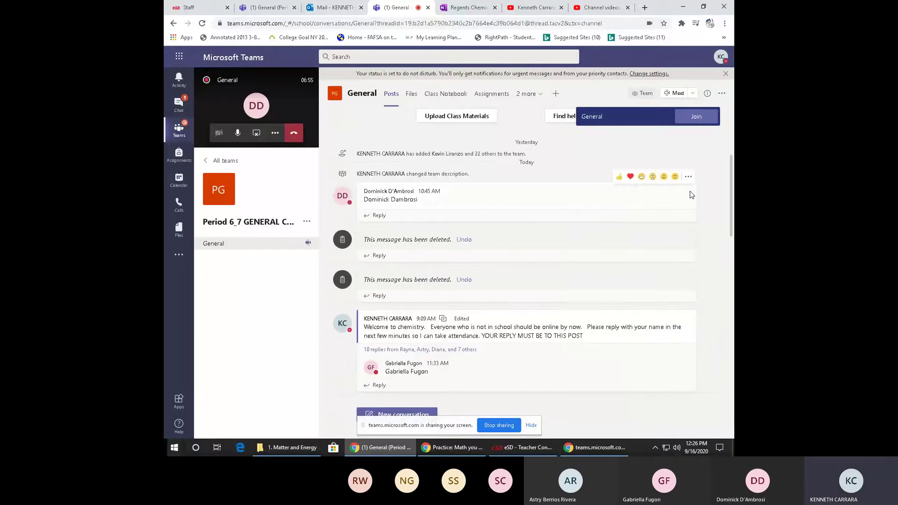
pyautogui.click(688, 176)
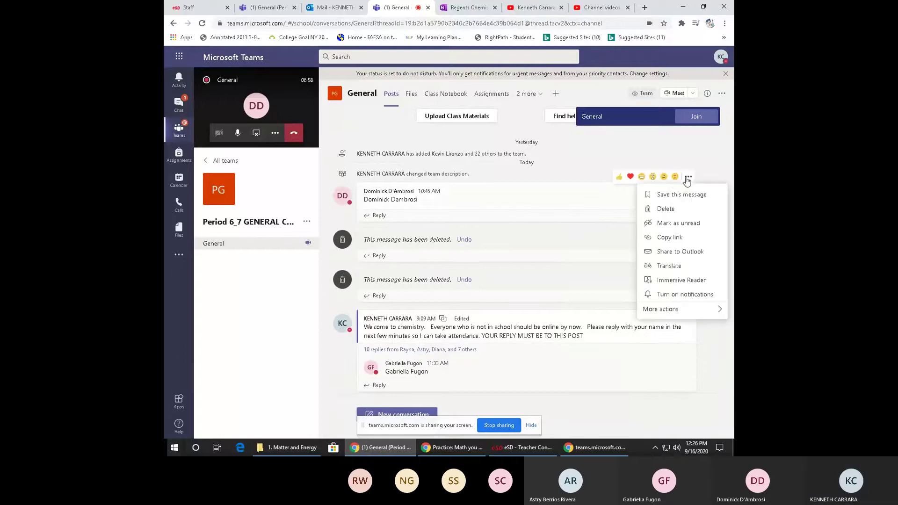
pyautogui.click(660, 210)
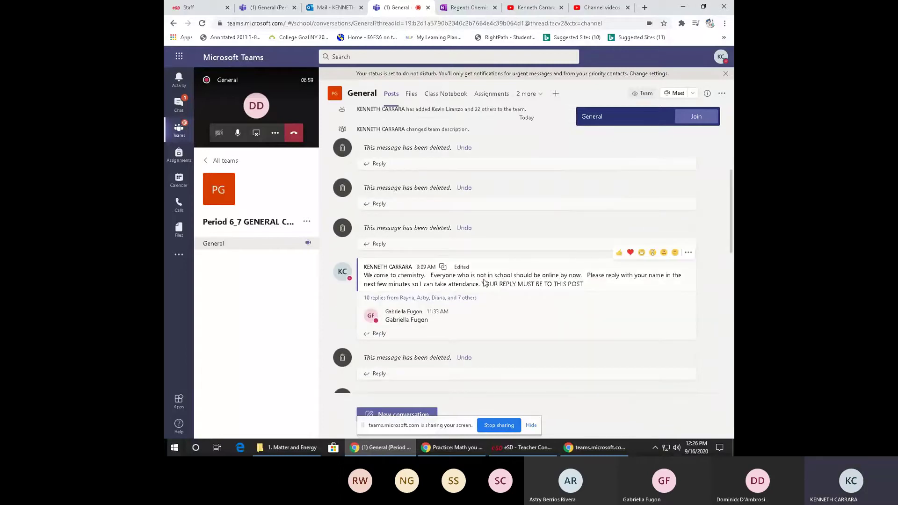
# Step: Highlight the reply instruction in the attendance welcome post, and display the Class Notebook with its section list expanded
pyautogui.moveTo(478, 283); pyautogui.dragTo(583, 283)
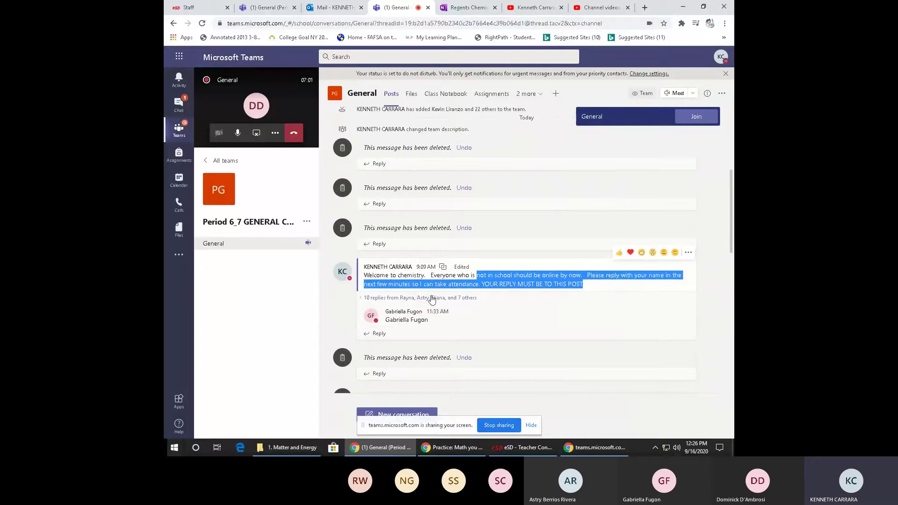
pyautogui.click(496, 286)
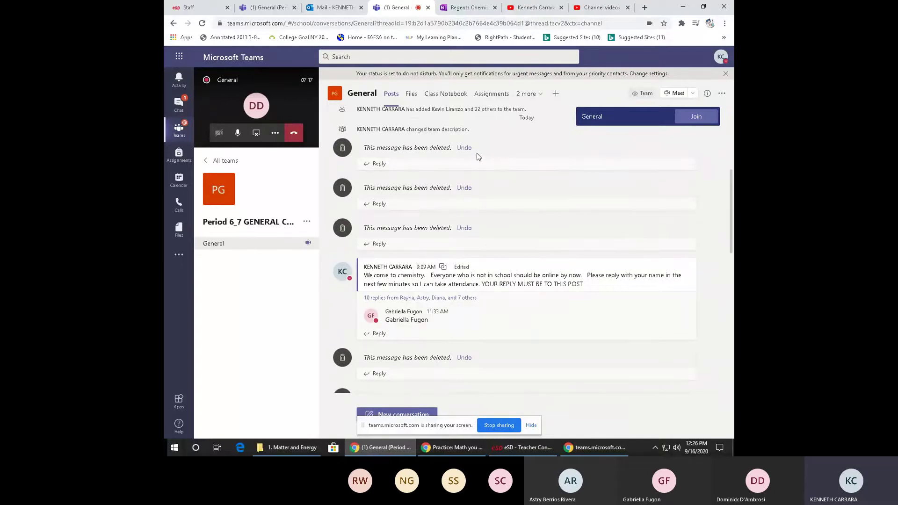
pyautogui.click(447, 97)
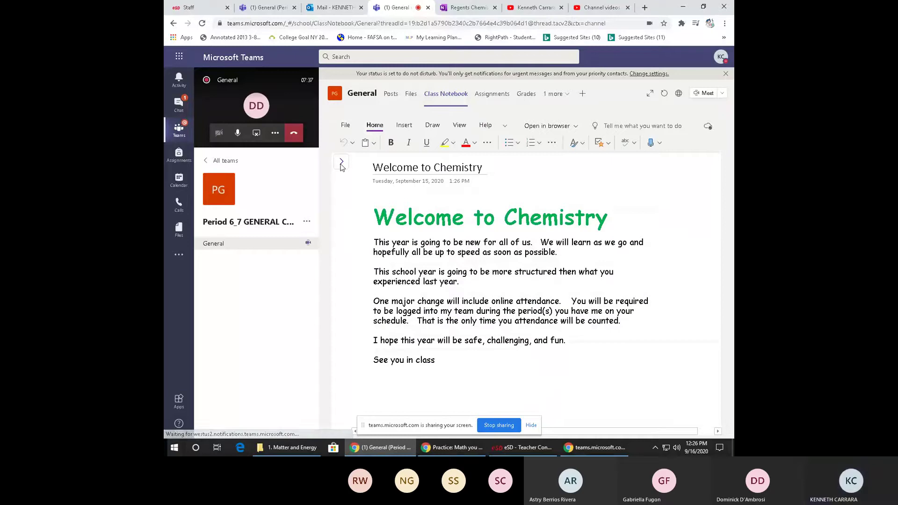
pyautogui.click(341, 162)
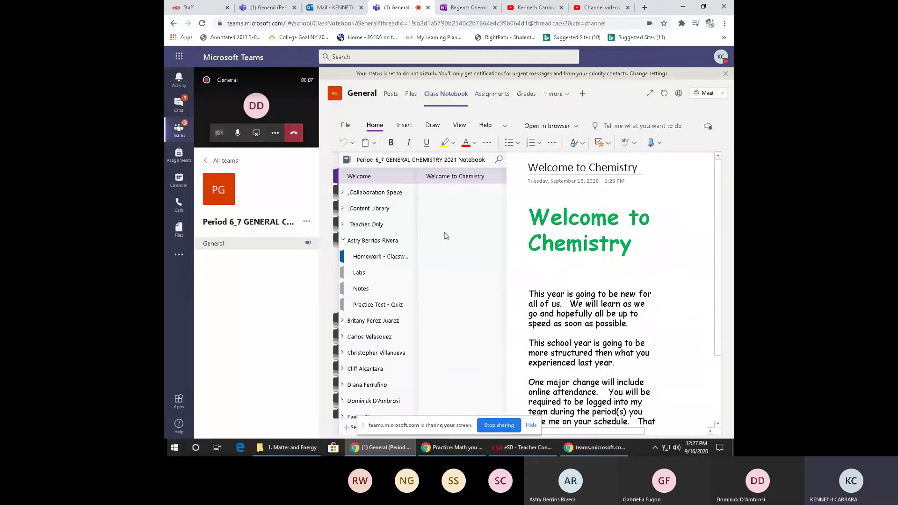
# Step: Start a new assignment for the class from an existing one, choosing the teacher's own Chemistry class as the source
pyautogui.click(489, 97)
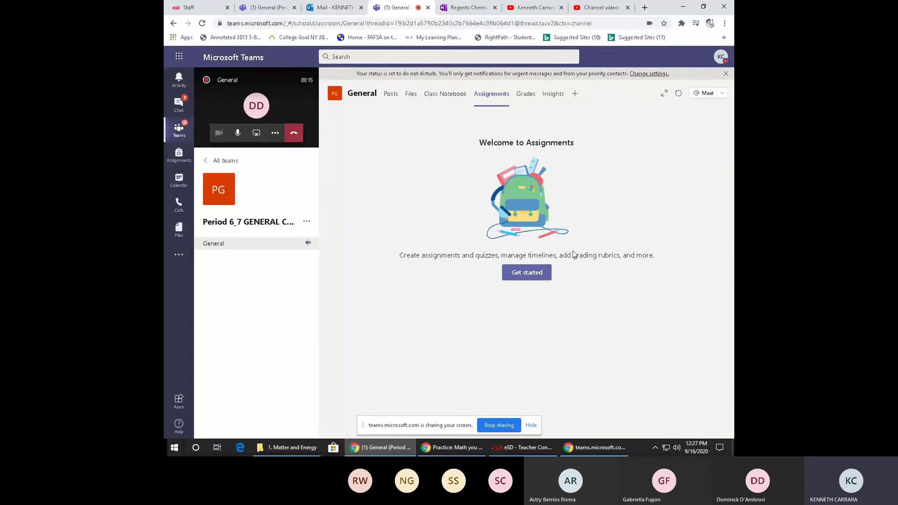
pyautogui.click(518, 276)
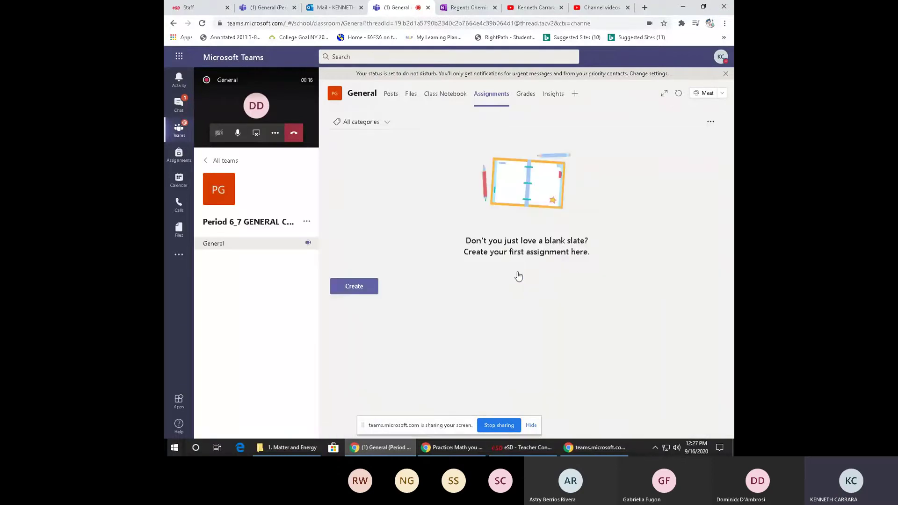
pyautogui.click(356, 285)
pyautogui.click(358, 274)
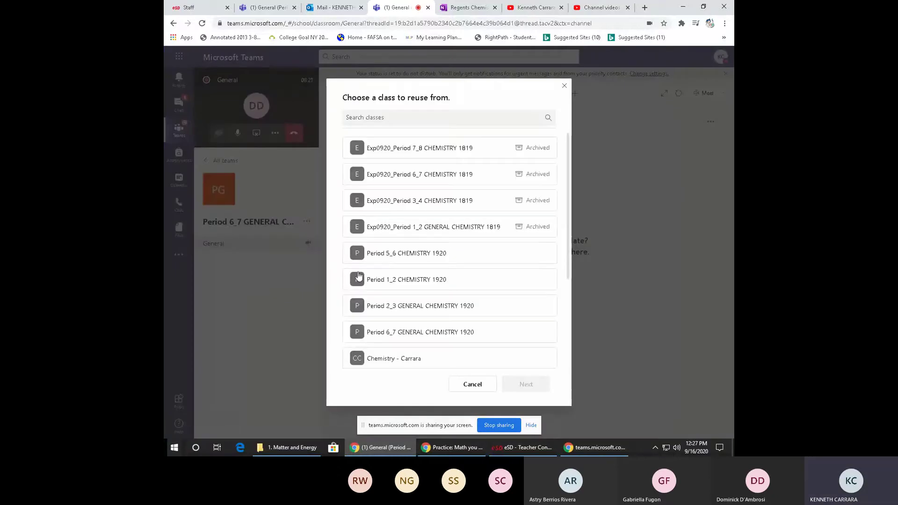
pyautogui.click(413, 356)
pyautogui.click(526, 385)
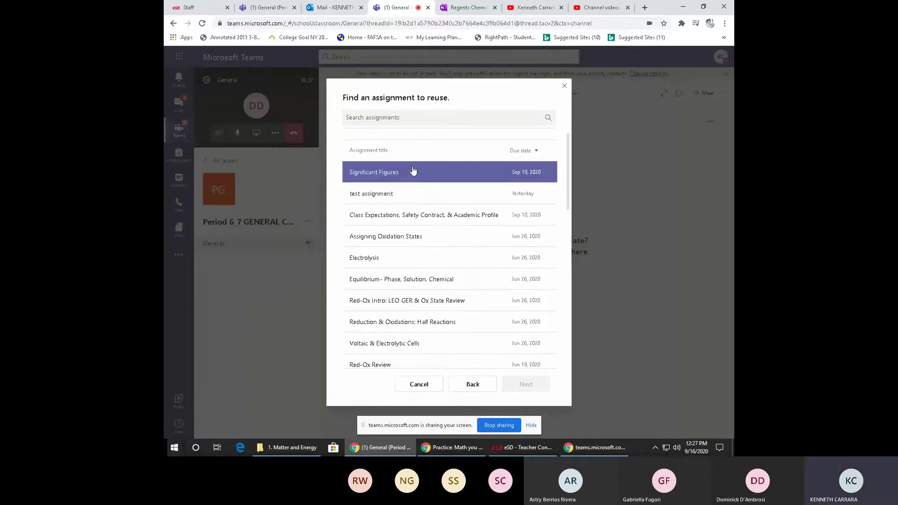
# Step: Find the "Class Expectations, Safety Contract, & Academic Profile" assignment among the reusable ones and load it into the new assignment
pyautogui.scroll(-10, 394, 275)
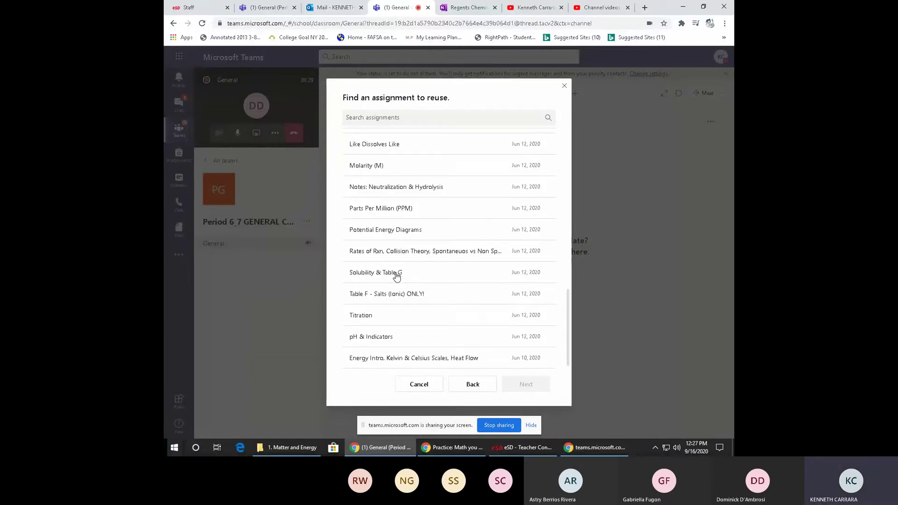
pyautogui.scroll(2, 406, 269)
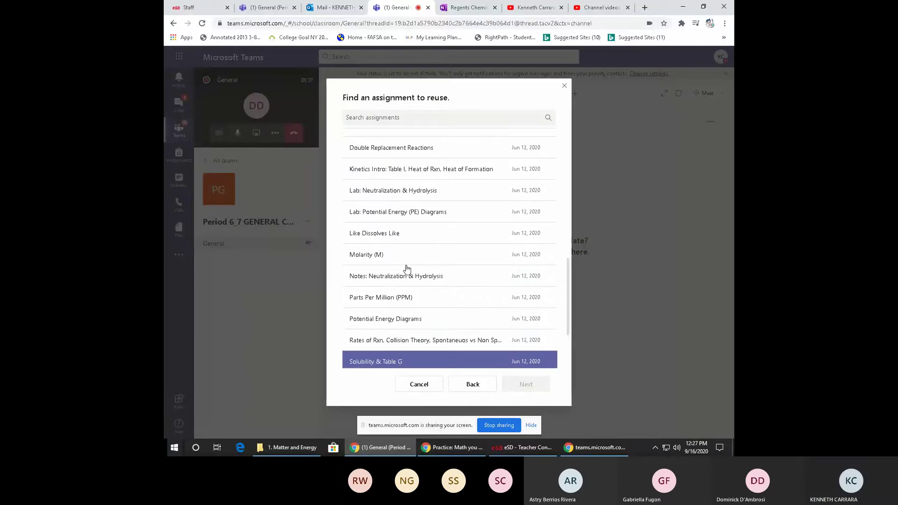
pyautogui.scroll(1, 406, 269)
pyautogui.scroll(5, 406, 269)
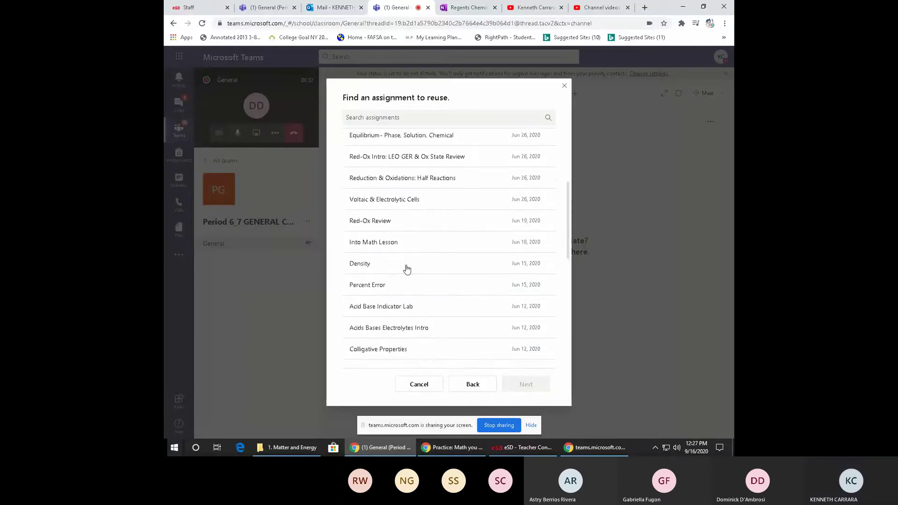
pyautogui.scroll(1, 406, 269)
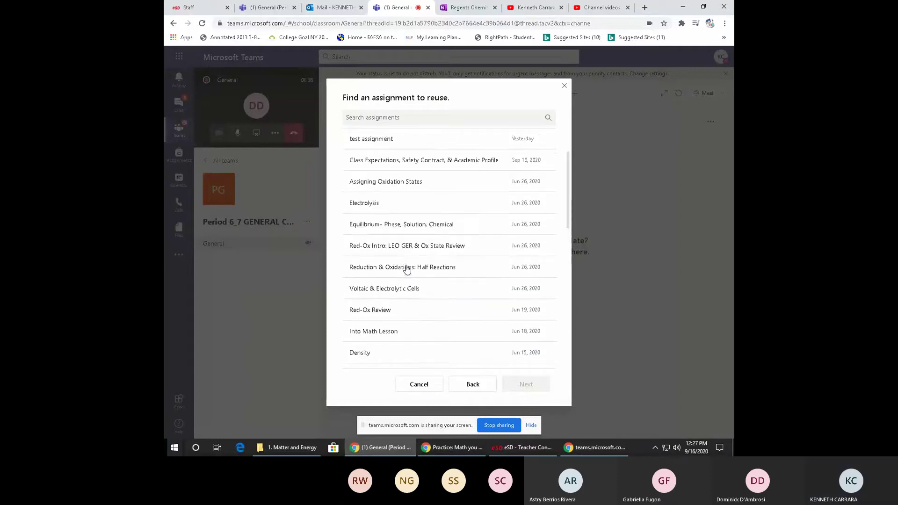
pyautogui.click(402, 269)
pyautogui.scroll(1, 403, 270)
pyautogui.click(399, 205)
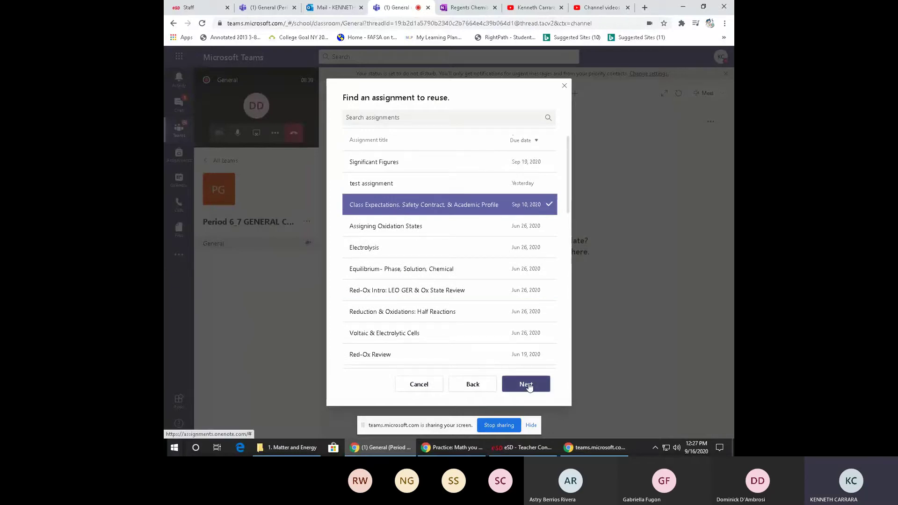
pyautogui.click(529, 384)
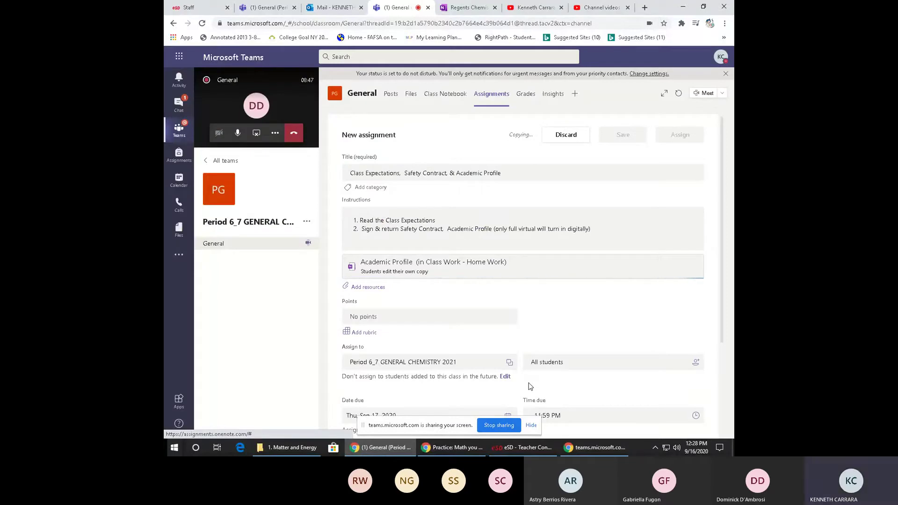
# Step: Check the list of other classes the assignment could go to, and set its due date to Fri, Sep 25, 2020
pyautogui.scroll(-1, 443, 323)
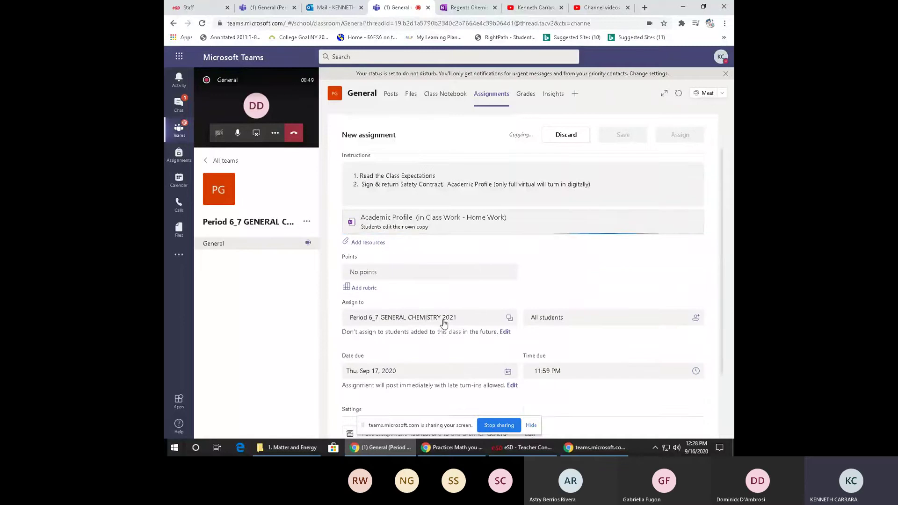
pyautogui.scroll(-1, 463, 328)
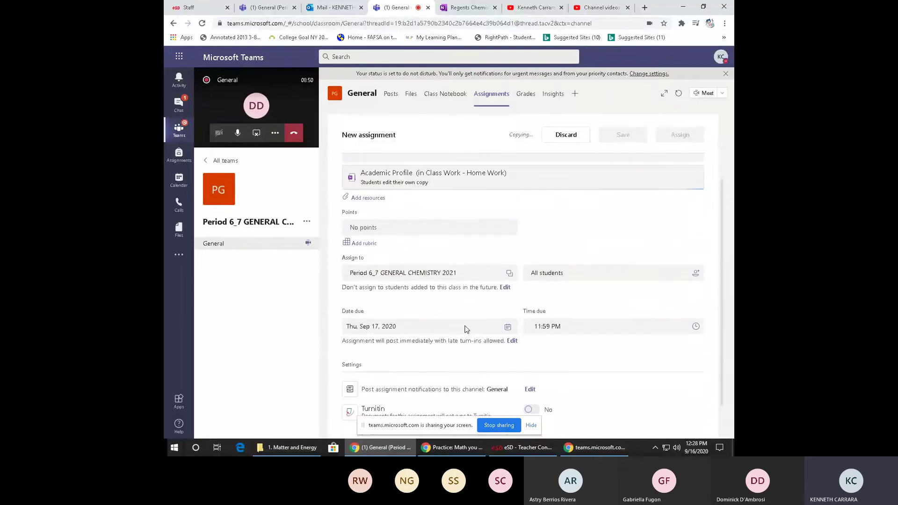
pyautogui.click(509, 275)
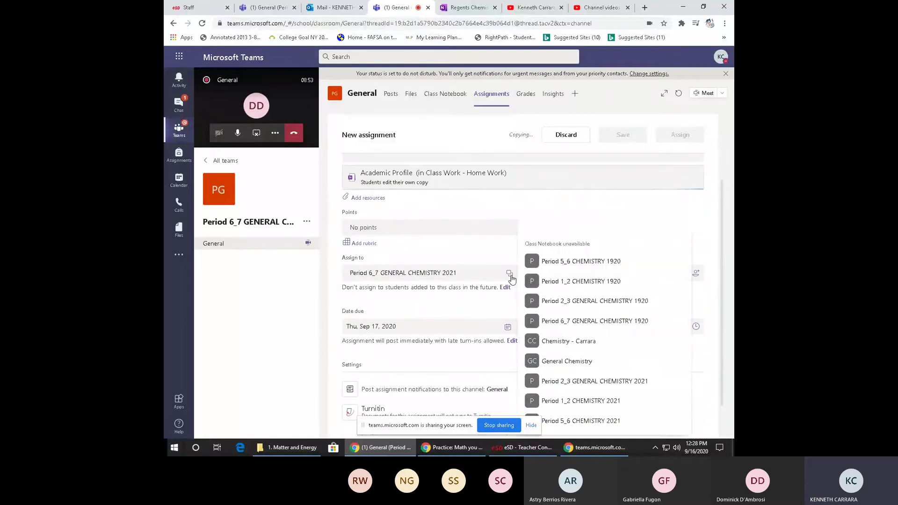
pyautogui.click(508, 275)
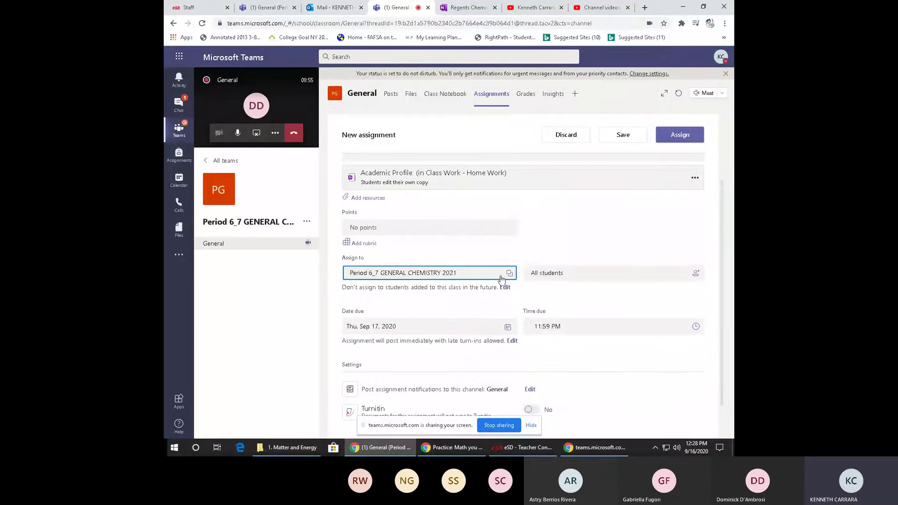
pyautogui.click(507, 327)
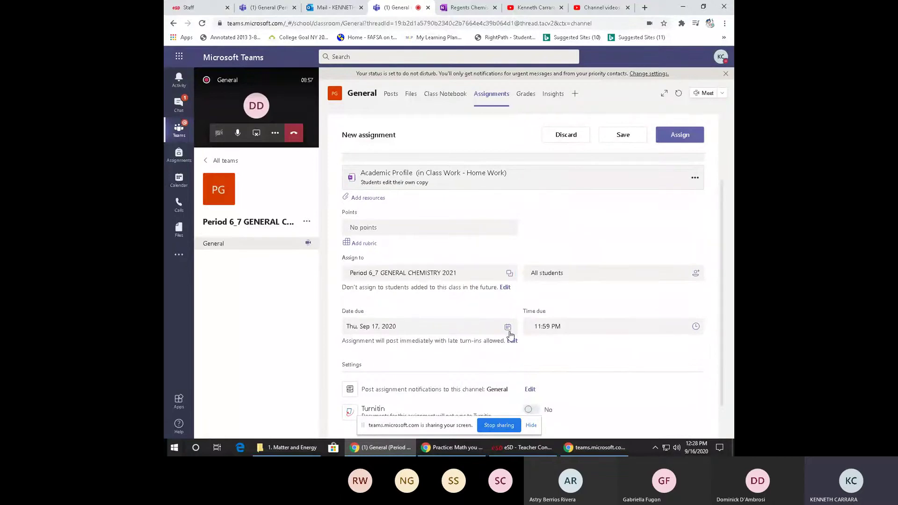
pyautogui.click(417, 262)
# Step: Review the new assignment's details and assign it to all students of Period 6_7 GENERAL CHEMISTRY 2021
pyautogui.scroll(2, 472, 365)
pyautogui.scroll(-3, 426, 310)
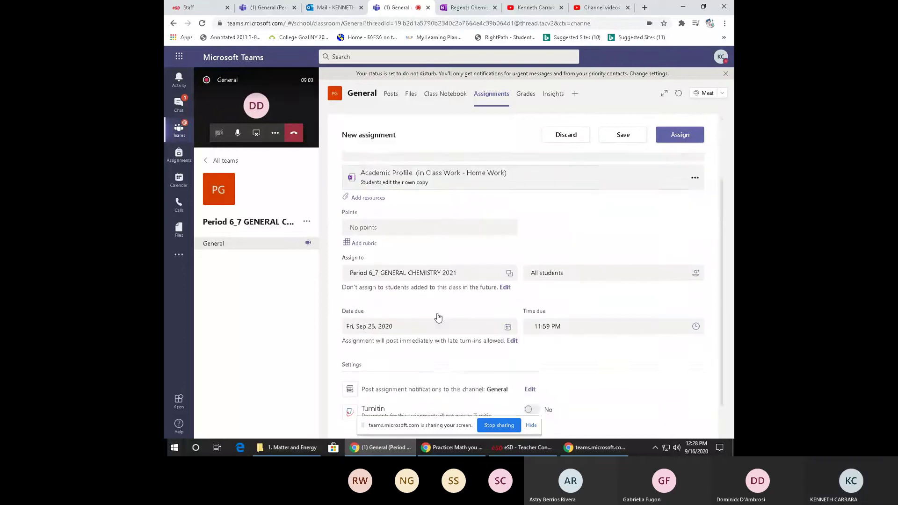
pyautogui.scroll(3, 418, 257)
pyautogui.scroll(-3, 488, 265)
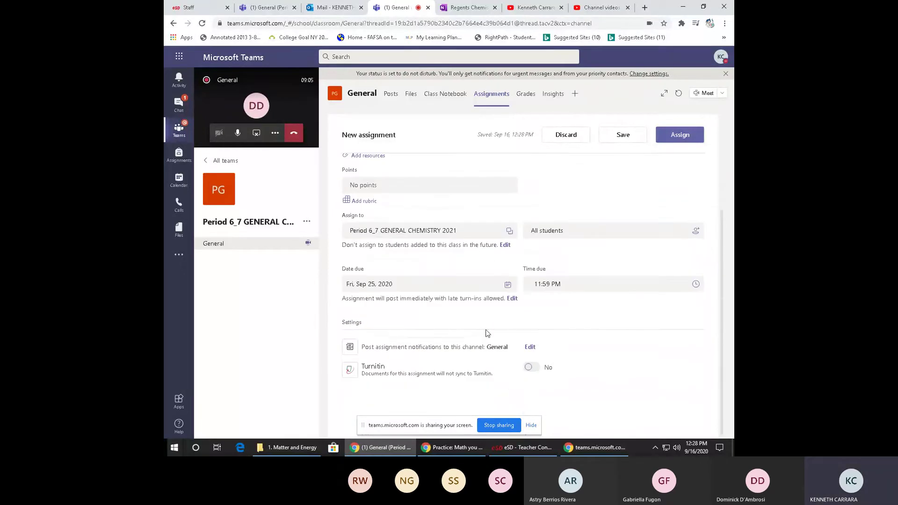
pyautogui.click(691, 132)
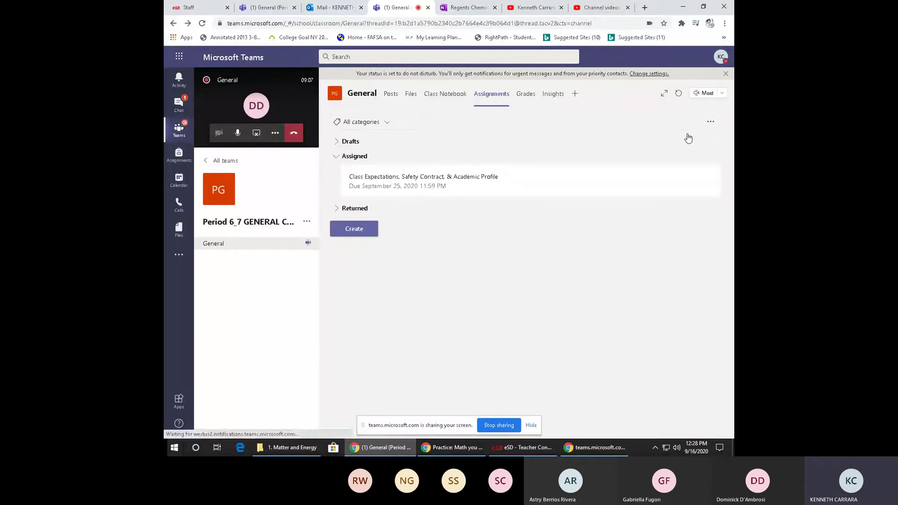
# Step: Open the assigned Class Expectations assignment in student view and display its attached Academic Profile page
pyautogui.click(406, 182)
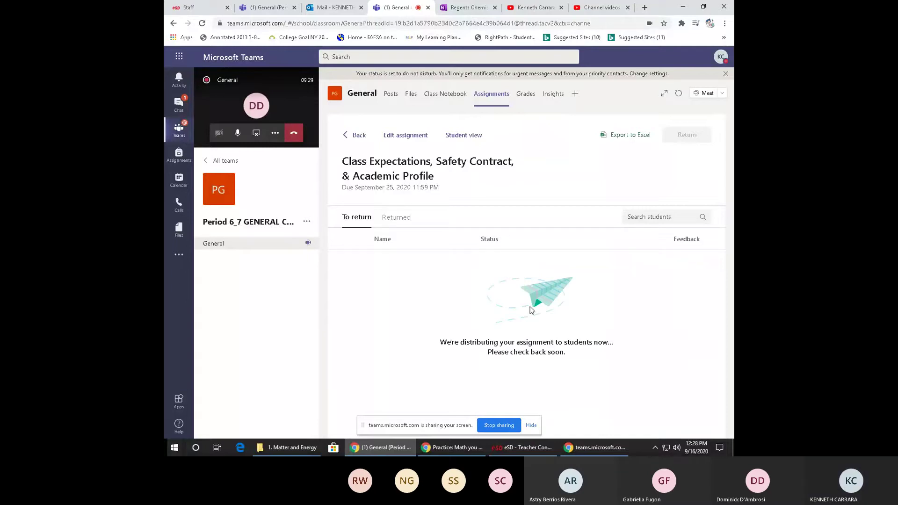
pyautogui.click(427, 135)
pyautogui.click(563, 135)
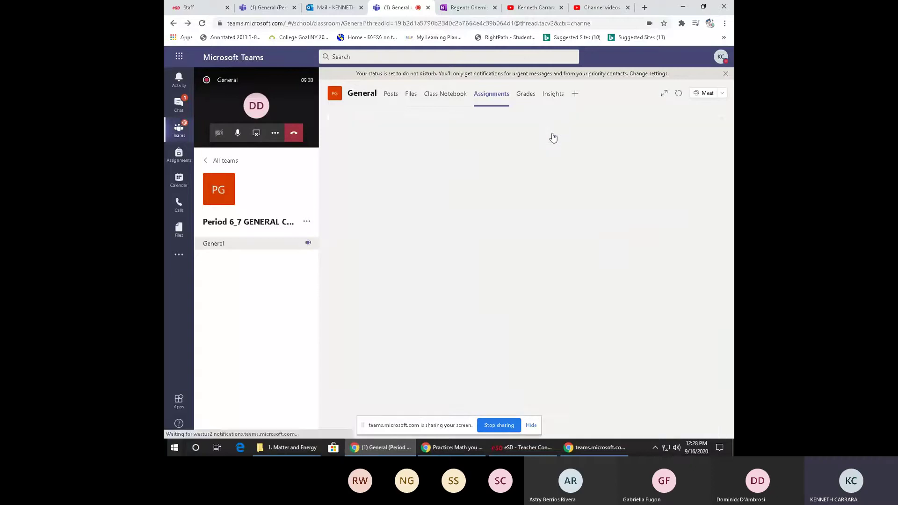
pyautogui.click(457, 135)
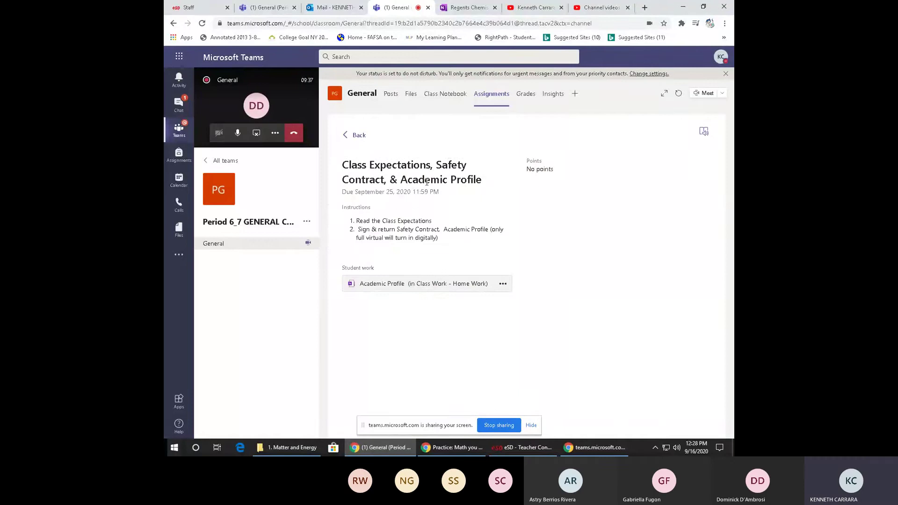
pyautogui.click(424, 284)
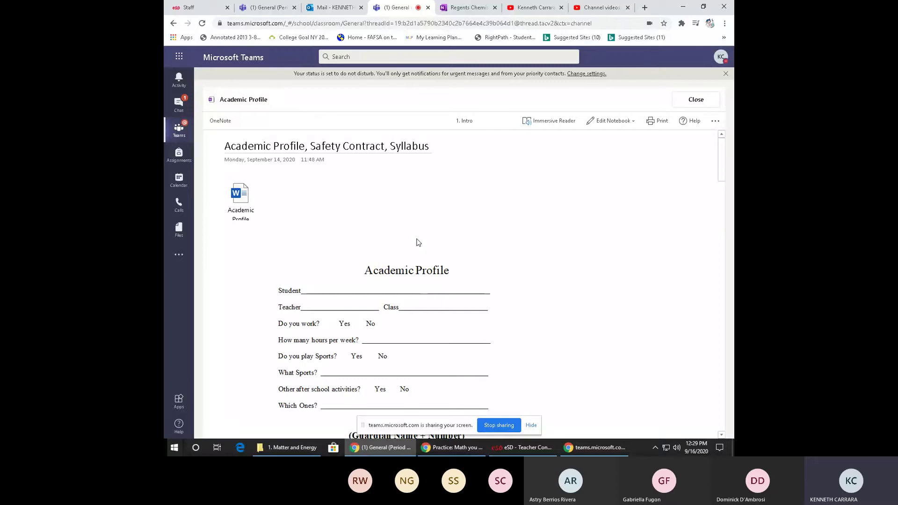
# Step: Skim the Academic Profile page from the profile form through the Chemistry syllabus to the Student Safety Contract
pyautogui.scroll(-5, 413, 255)
pyautogui.scroll(-5, 415, 257)
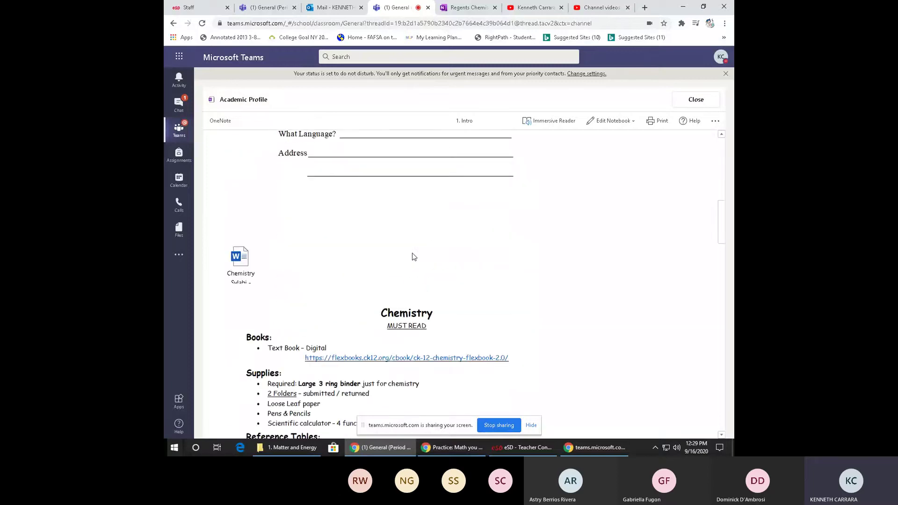
pyautogui.scroll(-5, 414, 257)
pyautogui.scroll(-5, 359, 287)
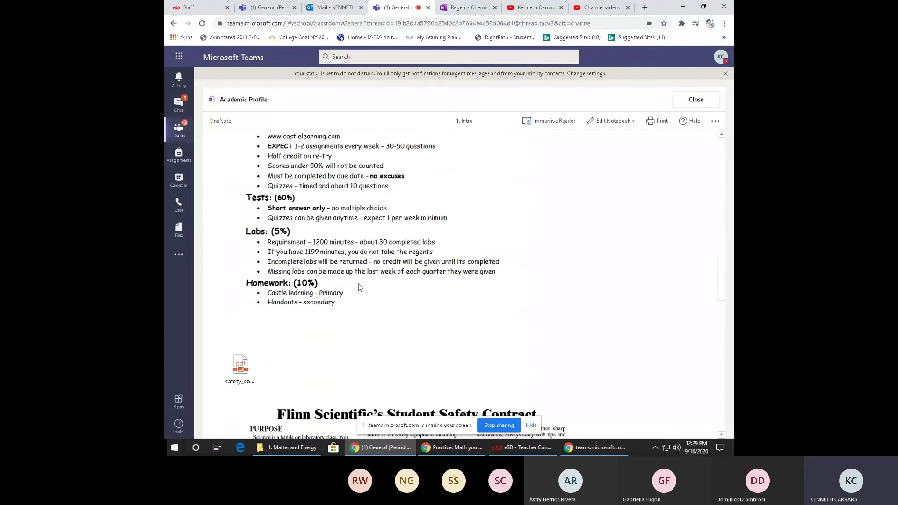
pyautogui.scroll(-8, 359, 288)
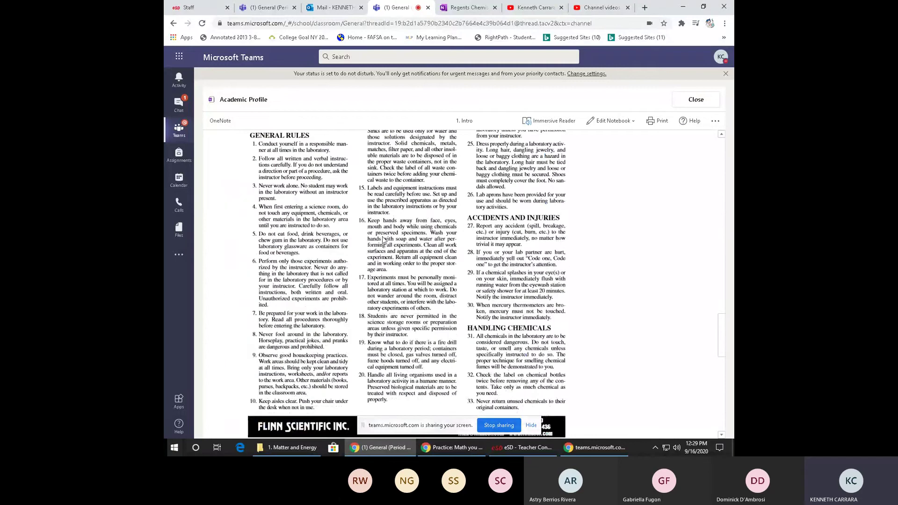
pyautogui.scroll(-5, 383, 239)
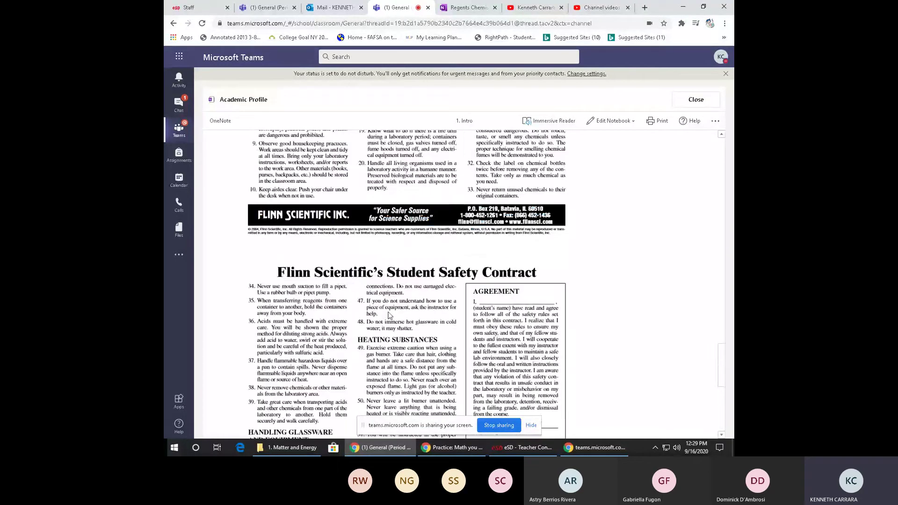
# Step: Examine the profile form's contact information, the safety contract's agreement and signature areas, and the syllabus, ending back at the profile form
pyautogui.scroll(15, 386, 300)
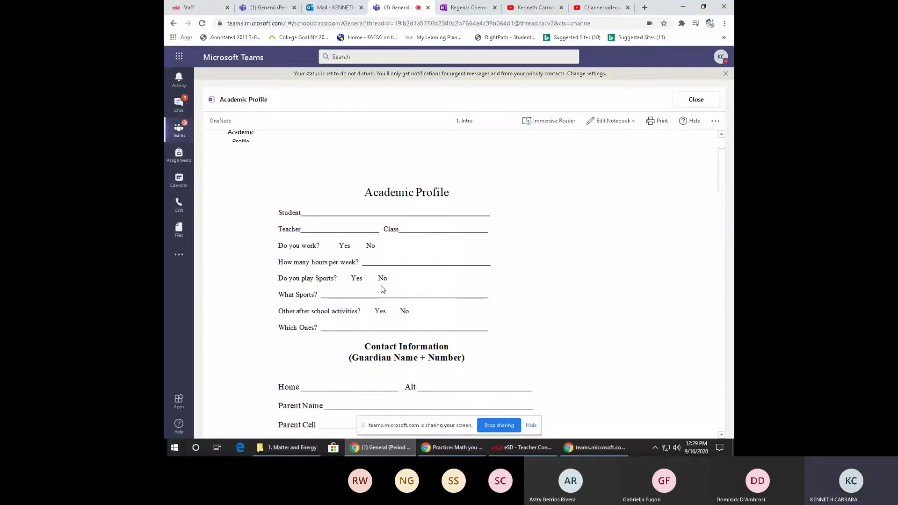
pyautogui.scroll(-4, 383, 283)
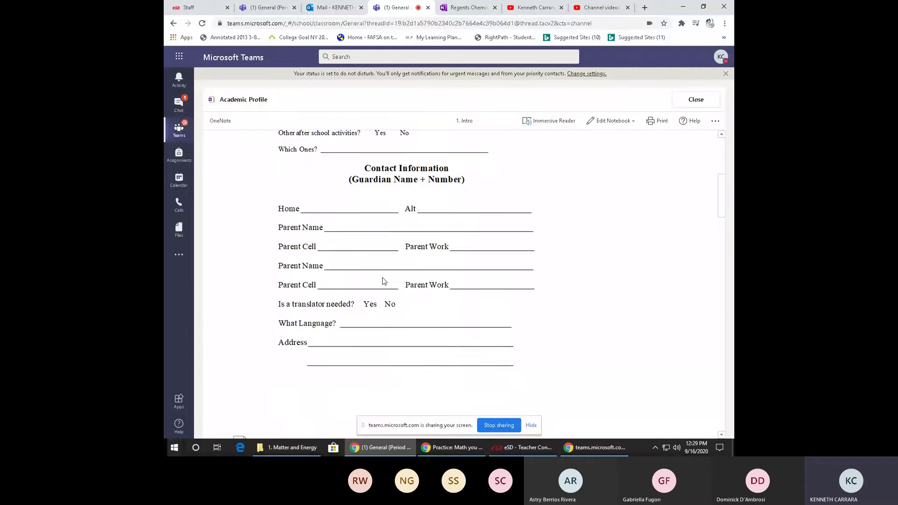
pyautogui.scroll(-18, 382, 280)
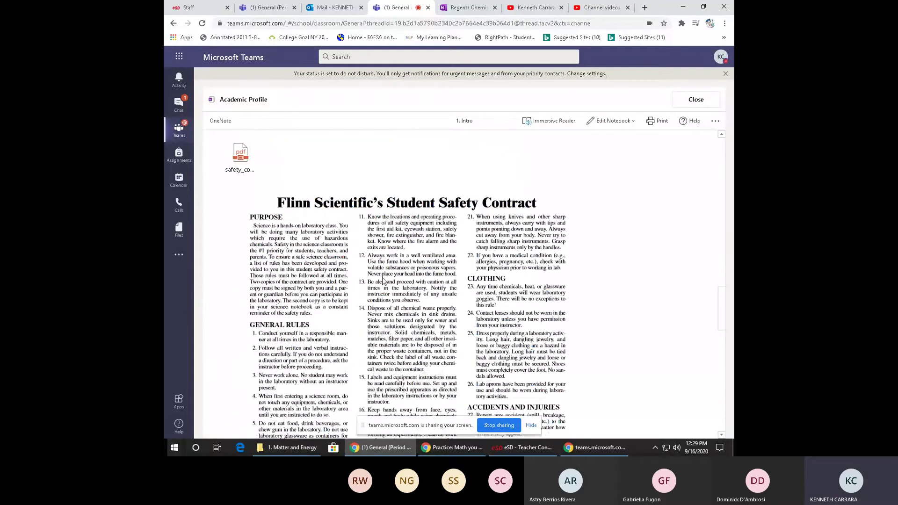
pyautogui.scroll(-10, 382, 280)
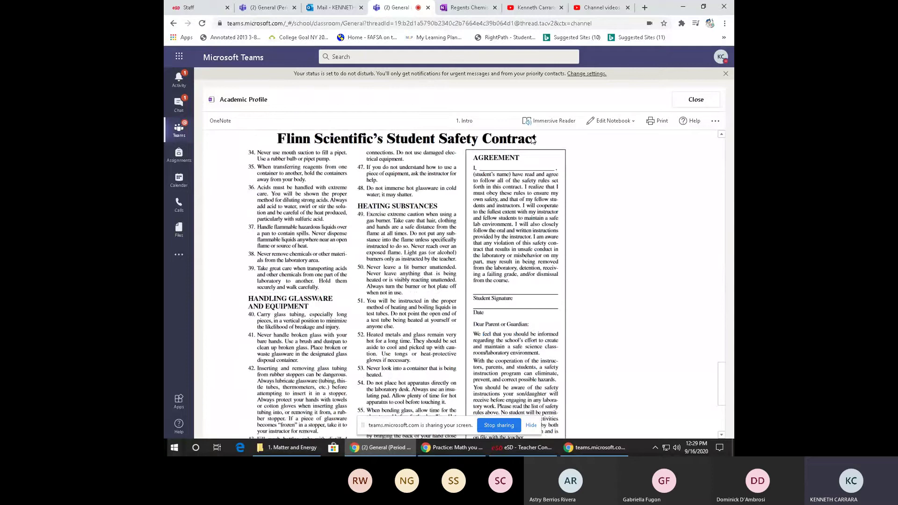
pyautogui.scroll(-4, 510, 297)
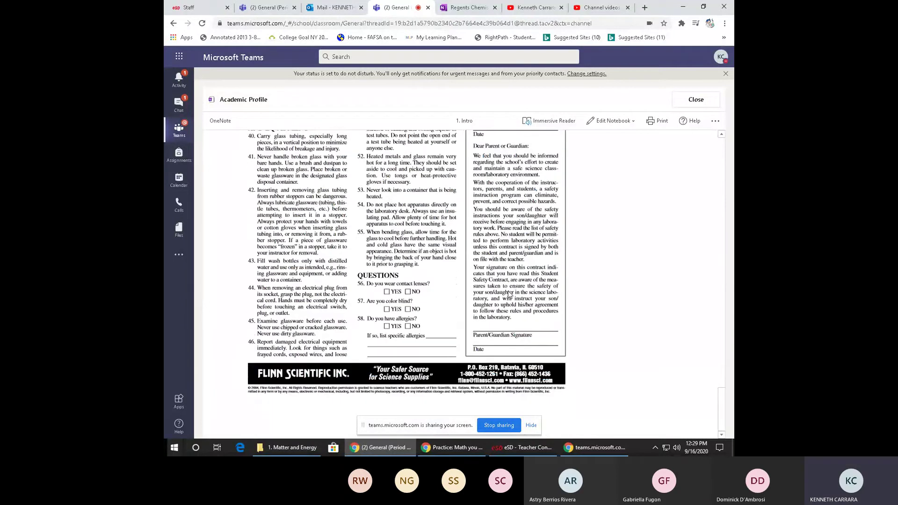
pyautogui.scroll(6, 487, 340)
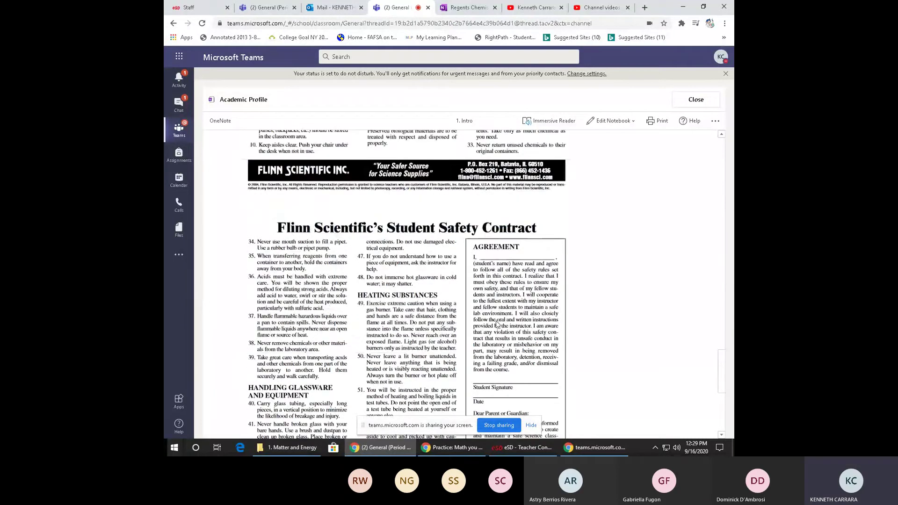
pyautogui.scroll(15, 437, 293)
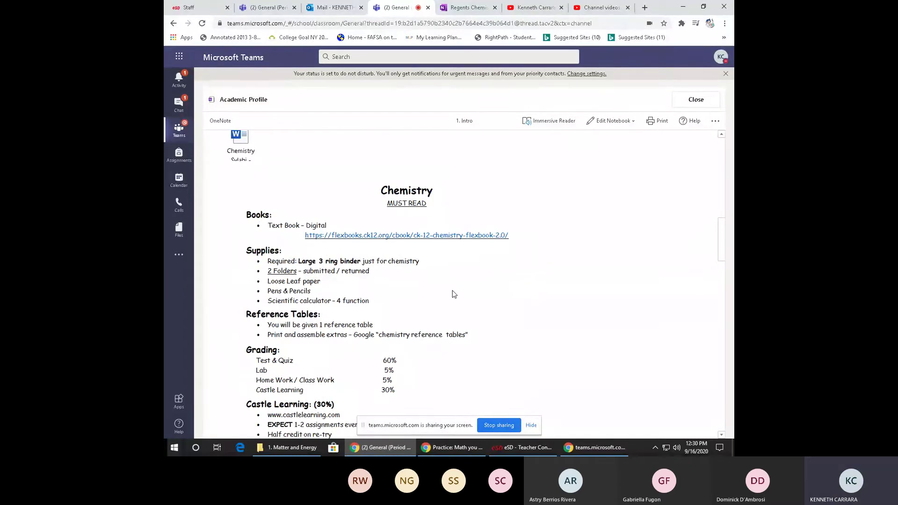
pyautogui.scroll(10, 452, 294)
pyautogui.scroll(-3, 453, 294)
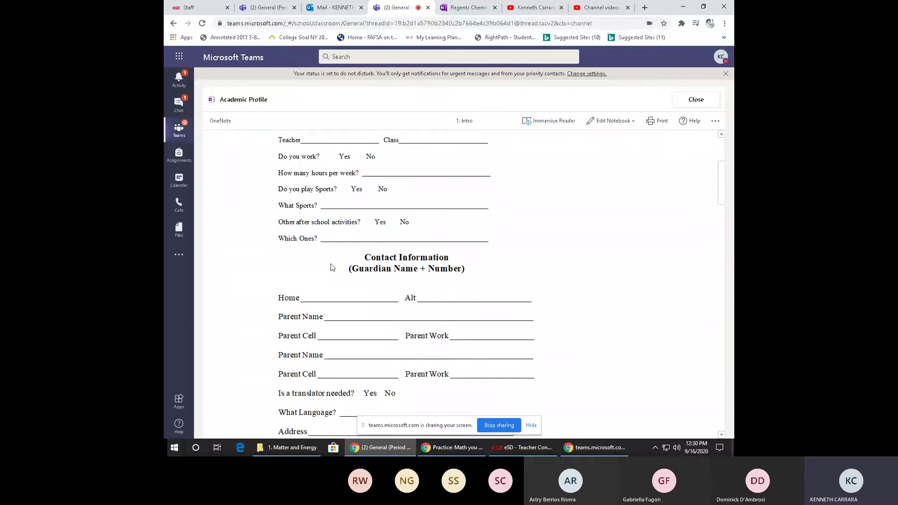
pyautogui.scroll(1, 571, 260)
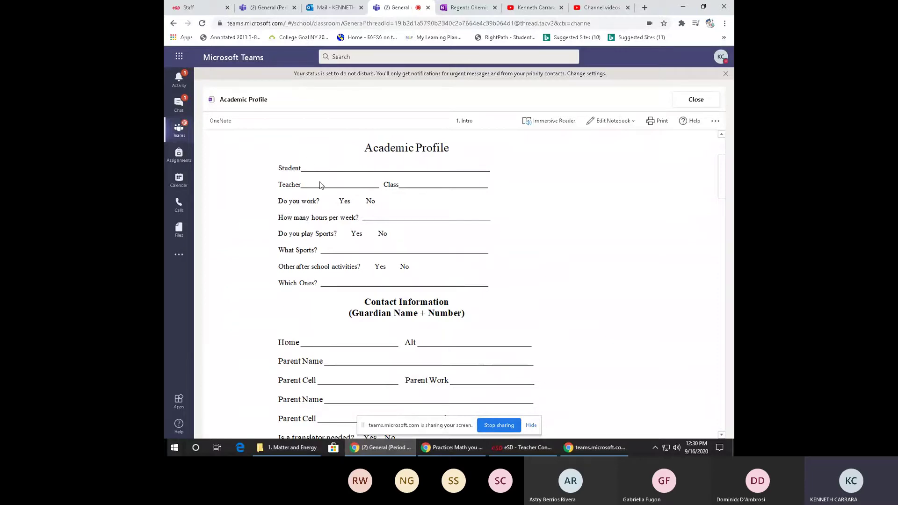
# Step: Examine the Academic Profile form's work, sports and activity questions and its guardian contact information fields, continuing to the start of the syllabus
pyautogui.scroll(-3, 513, 228)
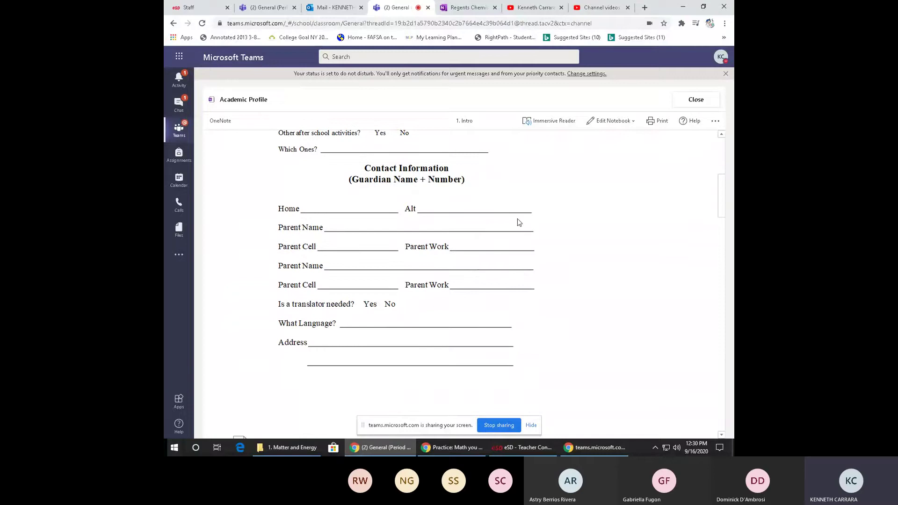
pyautogui.scroll(-2, 516, 256)
pyautogui.scroll(-1, 500, 267)
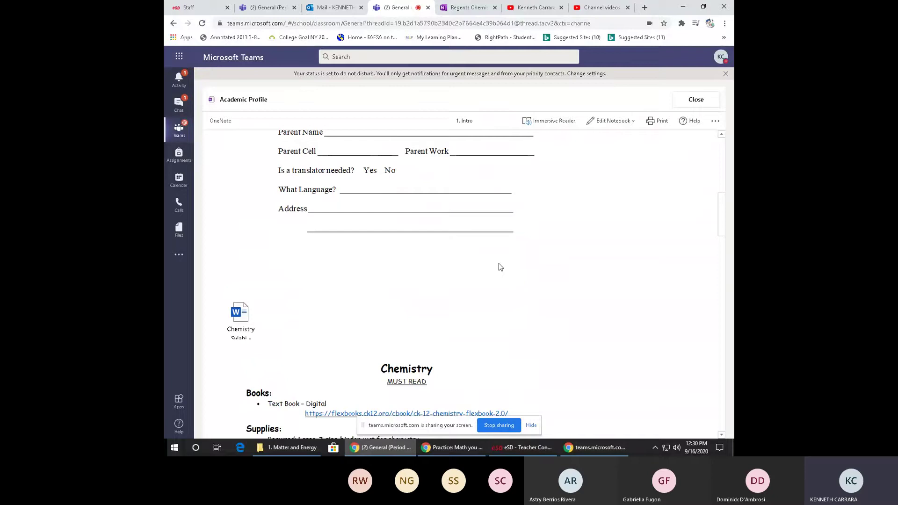
pyautogui.scroll(10, 499, 264)
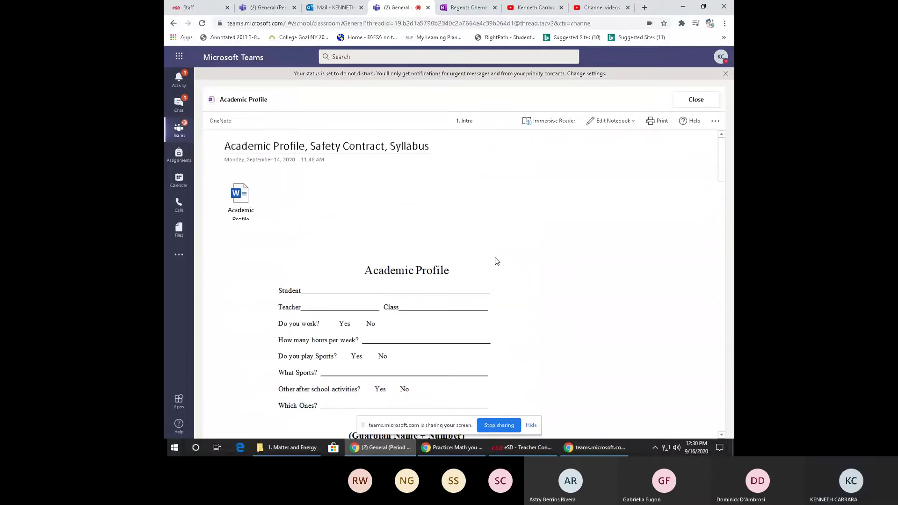
pyautogui.scroll(-3, 359, 261)
pyautogui.scroll(-8, 358, 258)
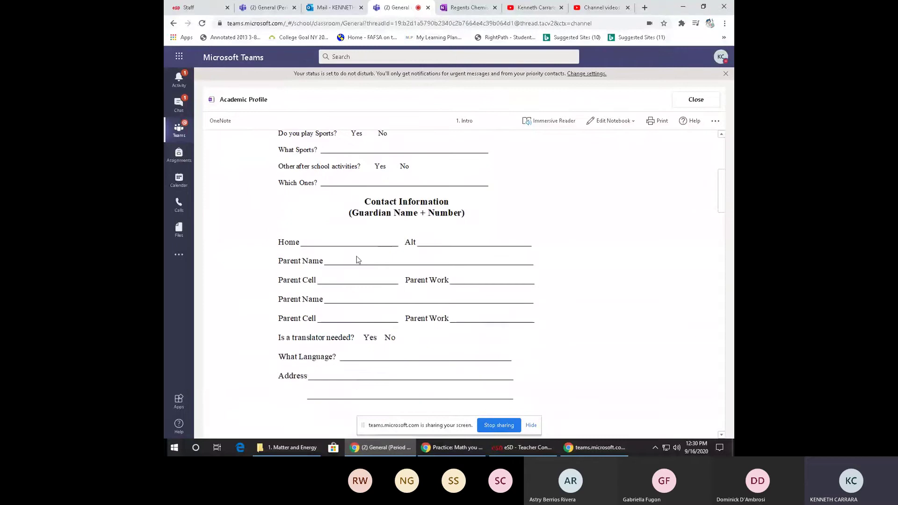
pyautogui.scroll(-1, 413, 268)
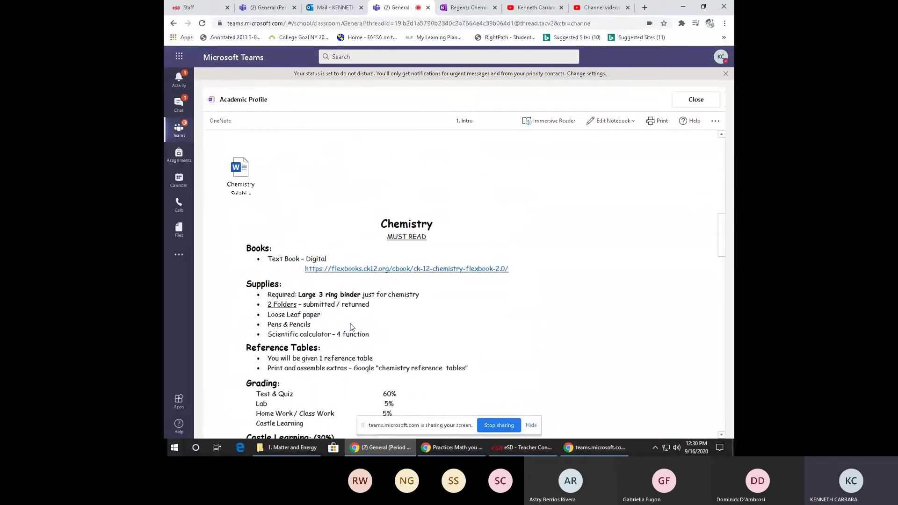
# Step: Examine the Student Safety Contract's rules, agreement, health questions and signature areas, then return to the start of the Academic Profile page
pyautogui.scroll(-15, 352, 326)
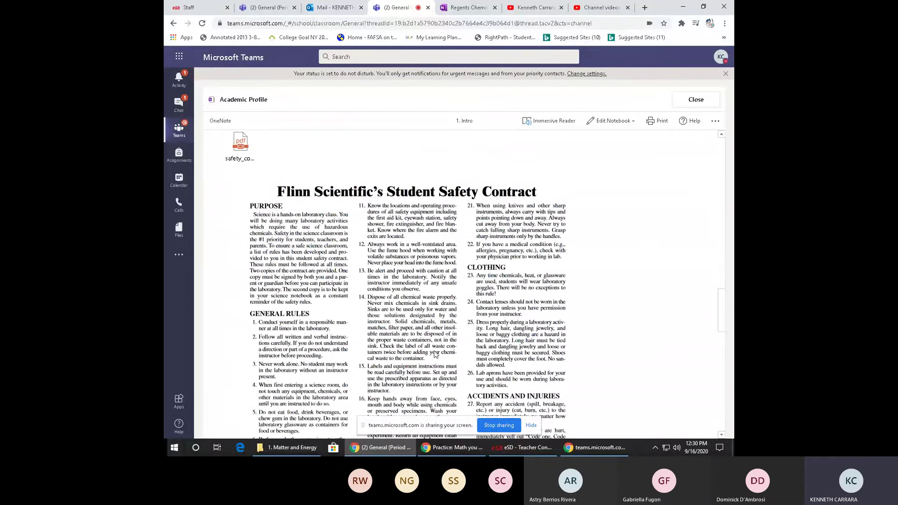
pyautogui.scroll(-5, 482, 336)
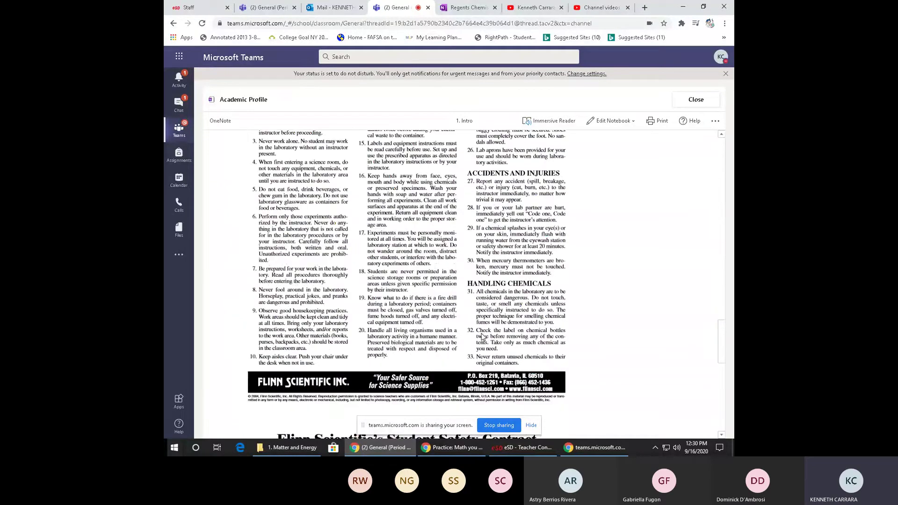
pyautogui.scroll(-5, 483, 337)
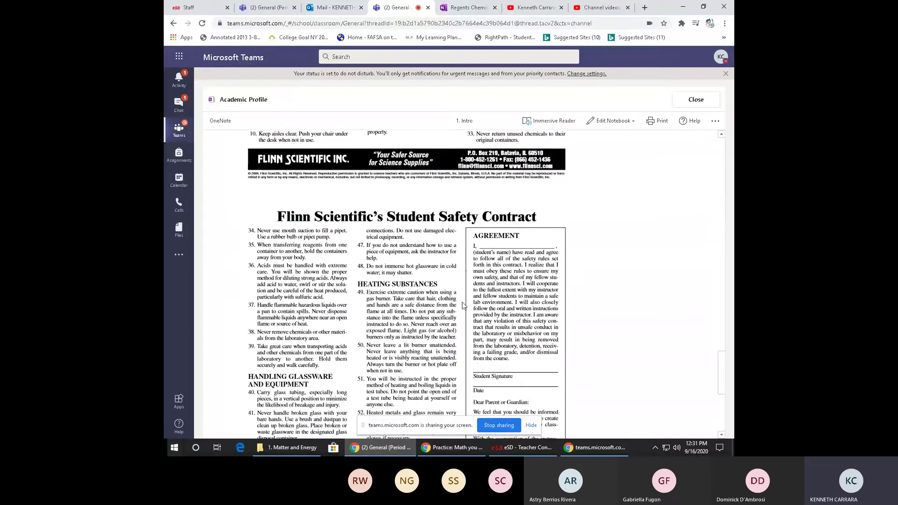
pyautogui.scroll(-5, 452, 304)
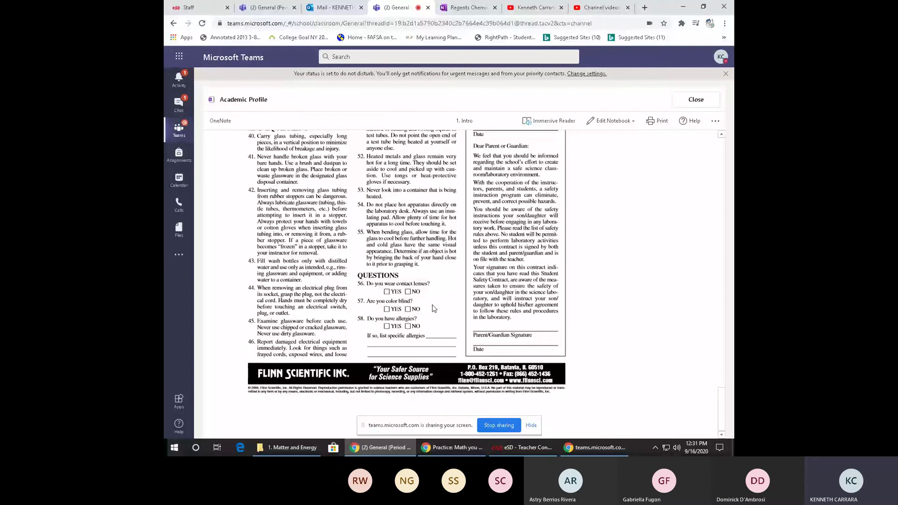
pyautogui.scroll(10, 432, 304)
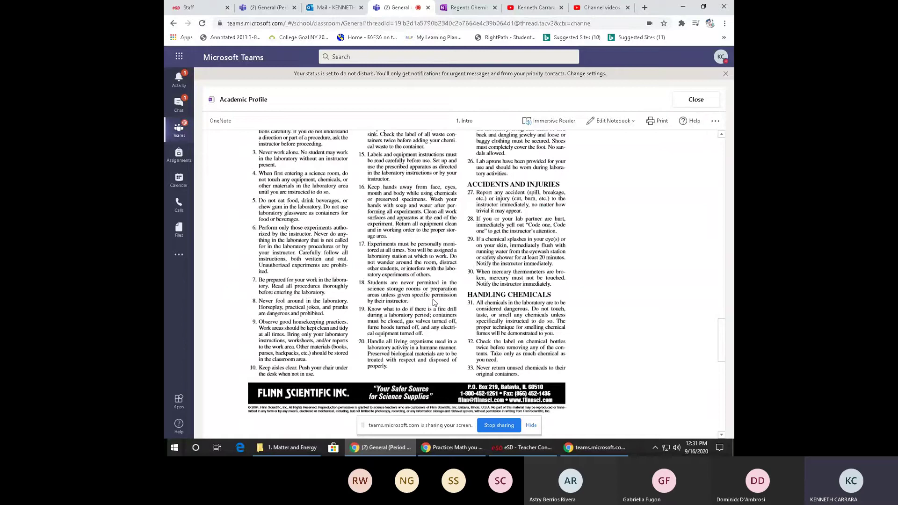
pyautogui.scroll(5, 457, 316)
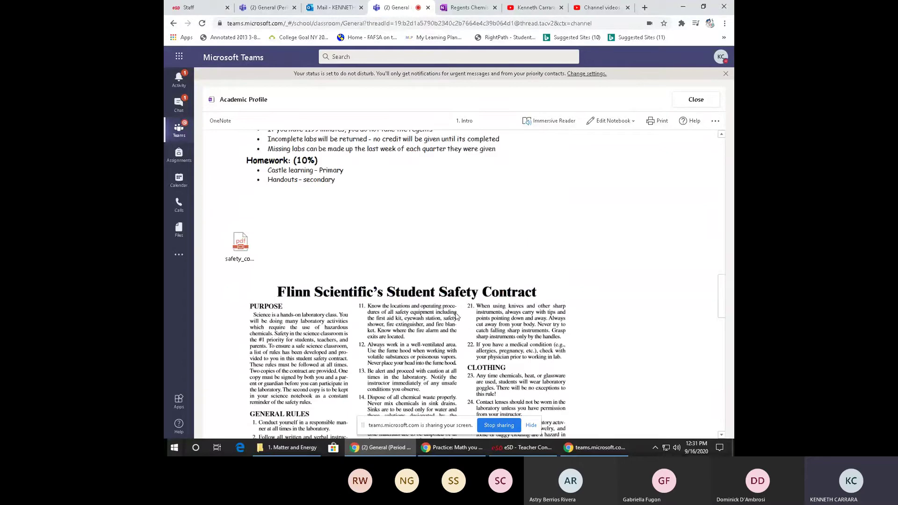
pyautogui.scroll(10, 457, 317)
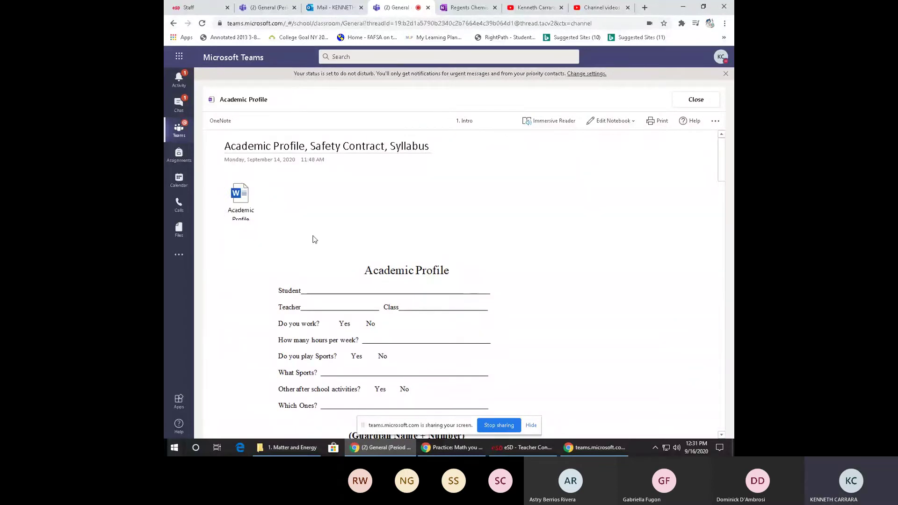
# Step: Read the Chemistry syllabus sections on books, supplies, reference tables, grading, Castle Learning, tests, labs and homework
pyautogui.scroll(-12, 314, 239)
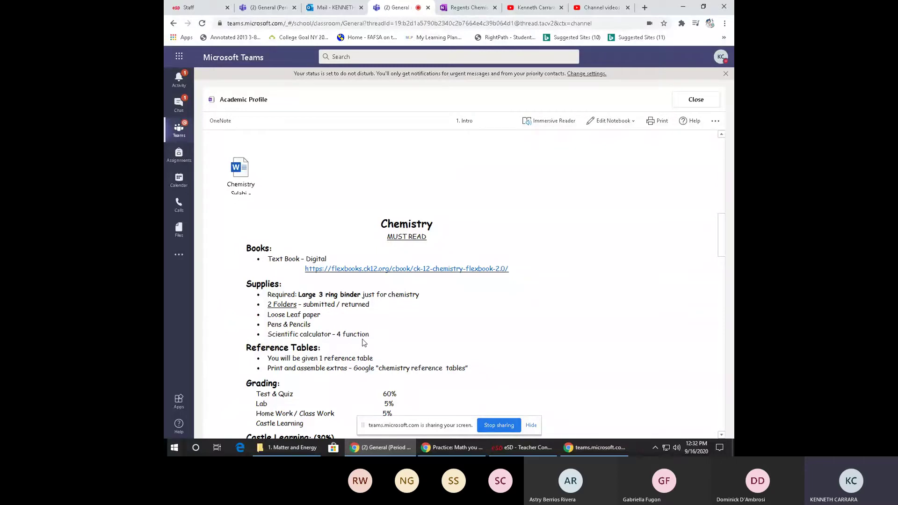
pyautogui.scroll(-3, 361, 357)
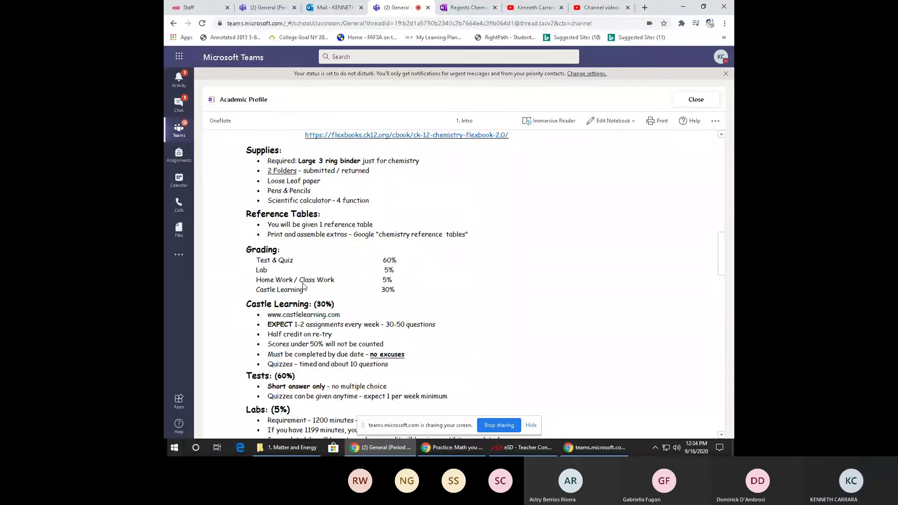
pyautogui.scroll(-3, 303, 286)
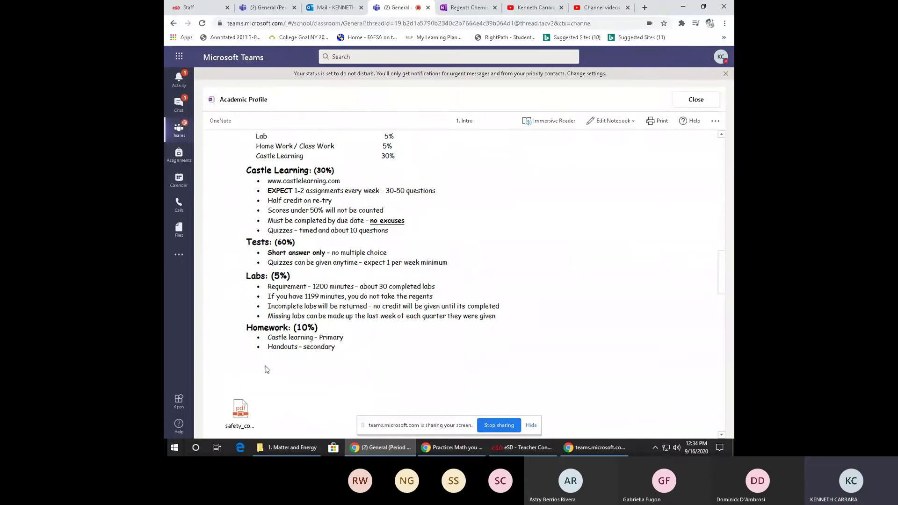
pyautogui.scroll(-5, 267, 370)
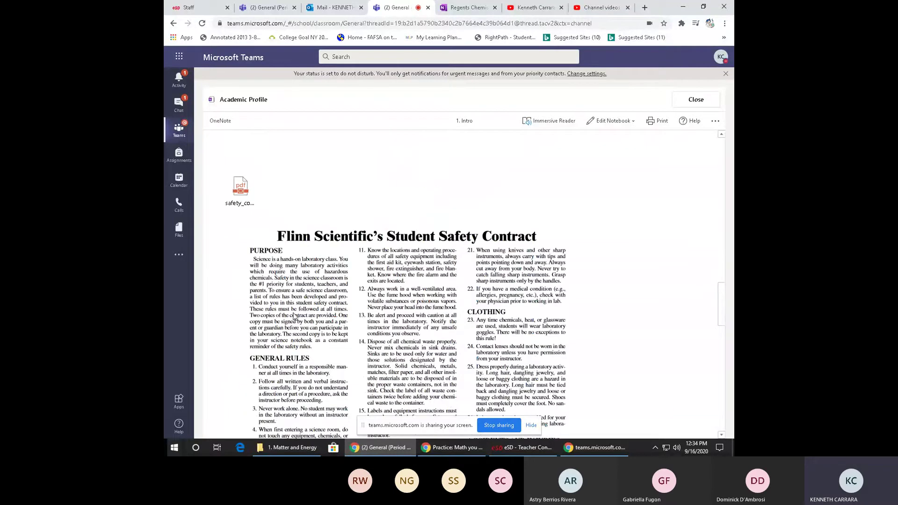
pyautogui.scroll(4, 288, 313)
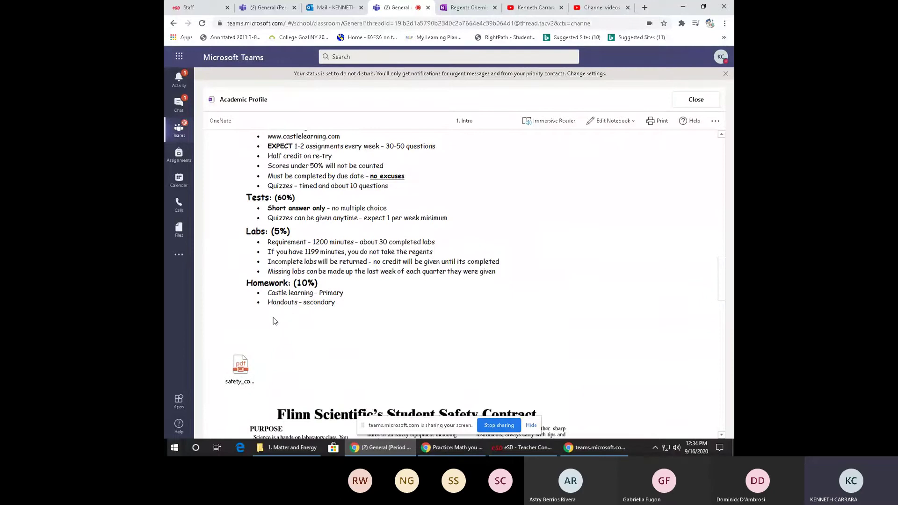
pyautogui.scroll(1, 293, 352)
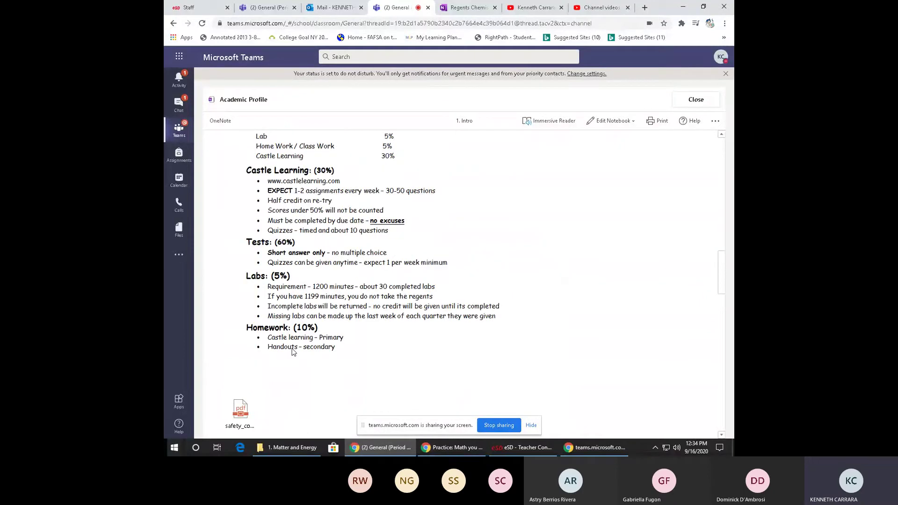
pyautogui.scroll(4, 292, 351)
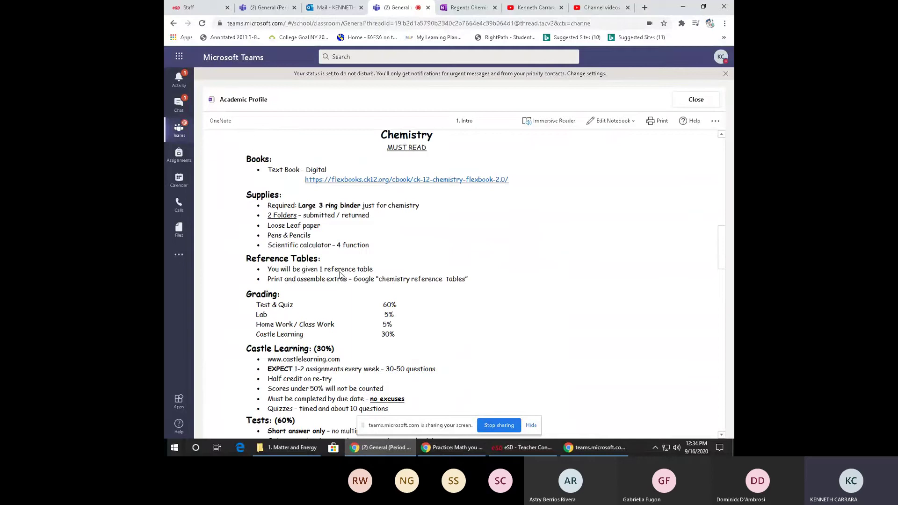
# Step: Close the attached Academic Profile page and open the Syllabus page from the Class Notebook's _Teacher Only section, 1. Intro
pyautogui.click(696, 99)
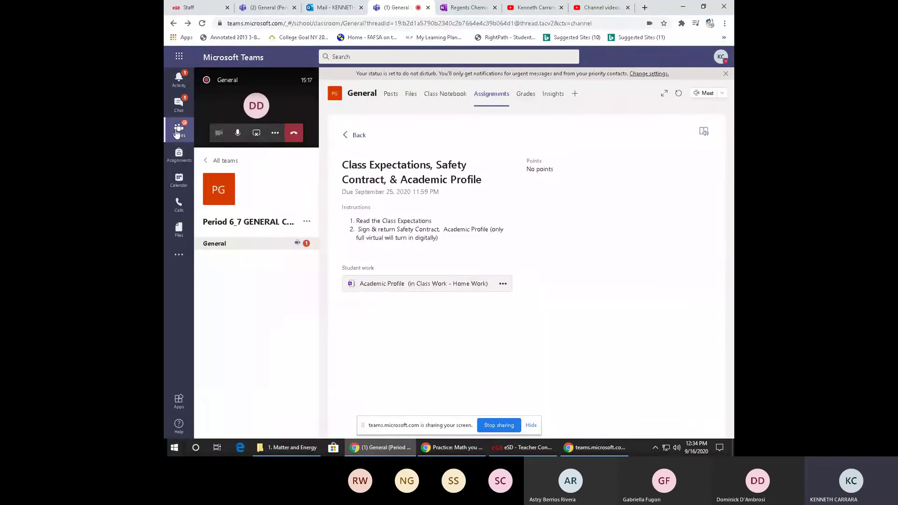
pyautogui.click(447, 95)
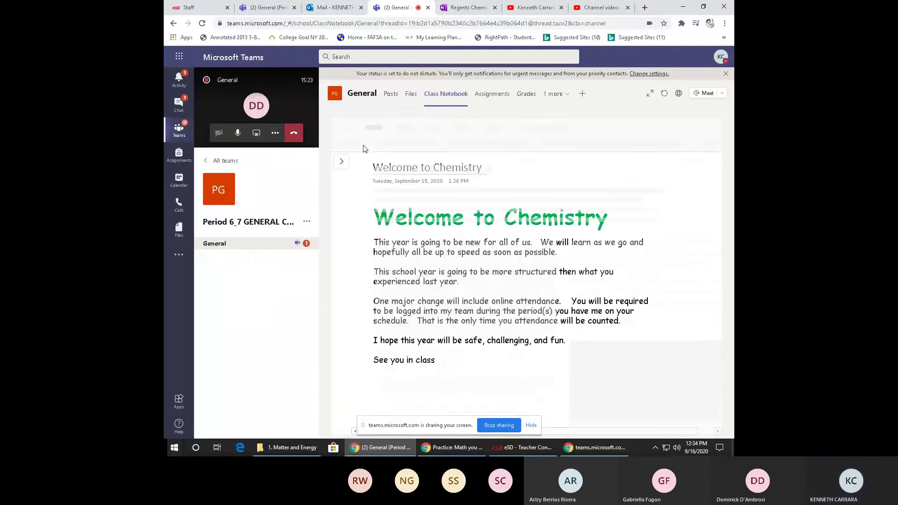
pyautogui.click(341, 162)
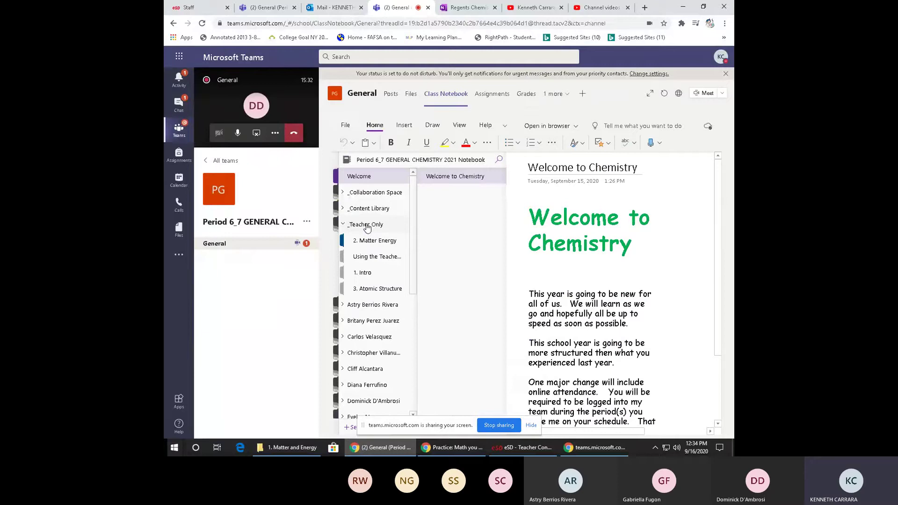
pyautogui.click(370, 276)
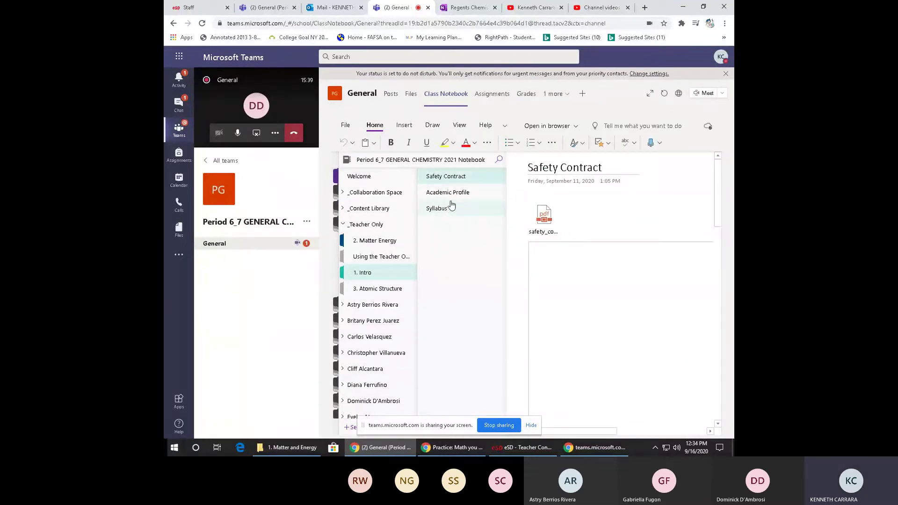
pyautogui.click(448, 210)
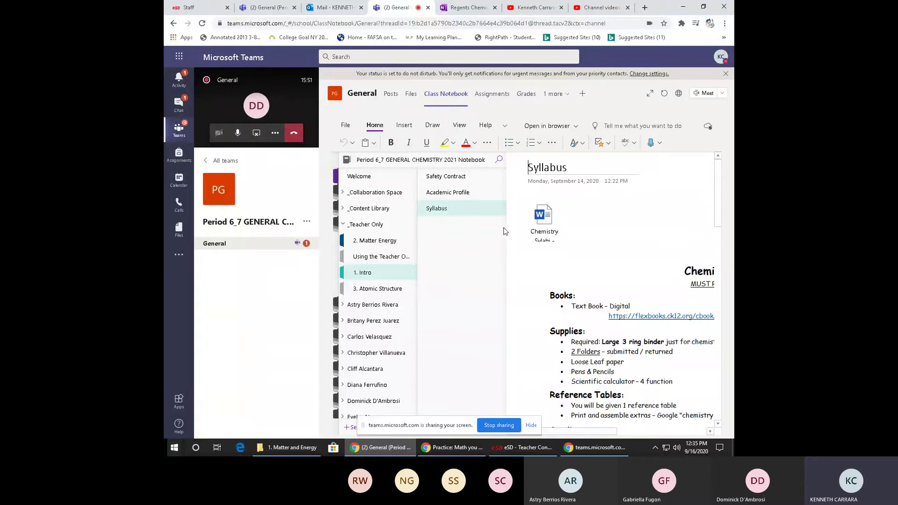
# Step: Read the Syllabus page's extra help, discipline, classroom rules, due dates, Virtual Learning and Teams sections
pyautogui.scroll(-15, 609, 233)
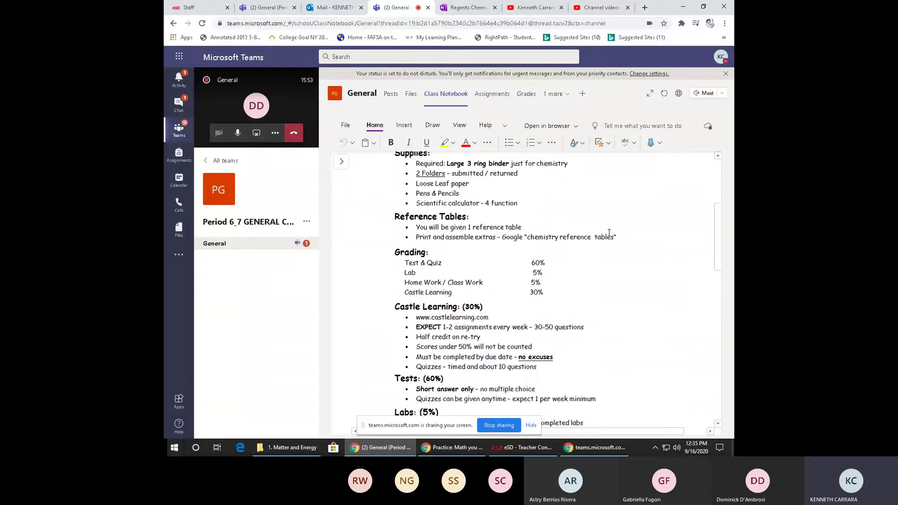
pyautogui.scroll(-7, 604, 234)
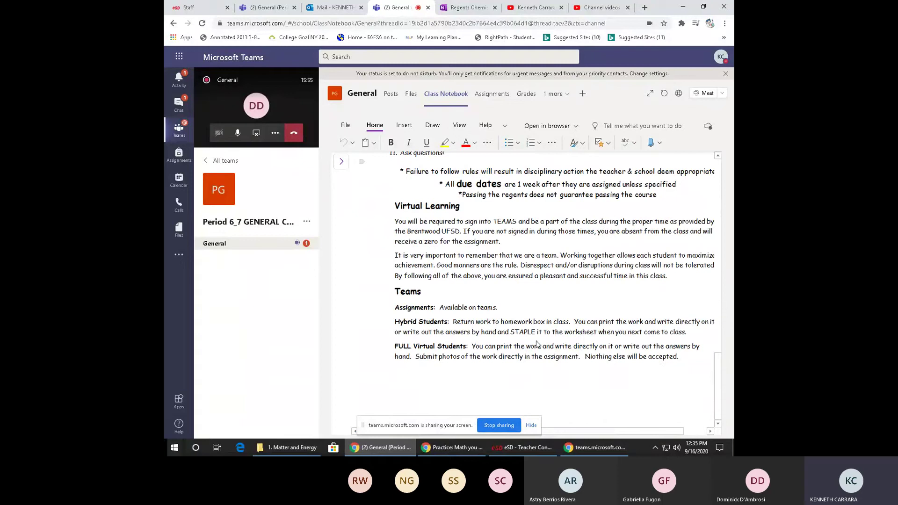
pyautogui.scroll(3, 503, 268)
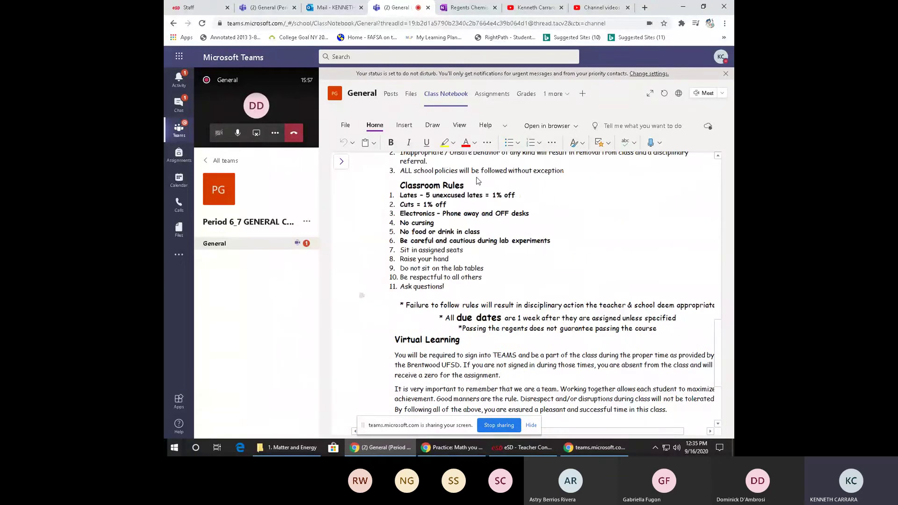
pyautogui.scroll(2, 477, 181)
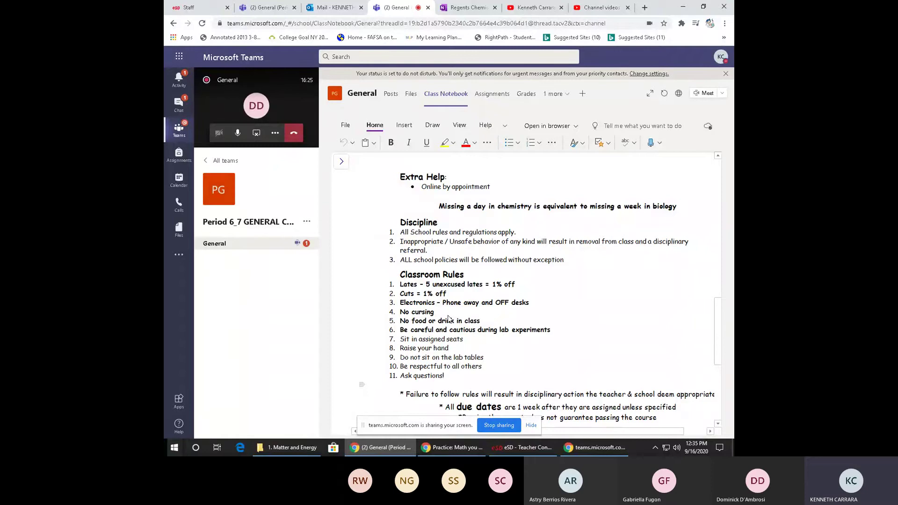
pyautogui.scroll(-3, 448, 318)
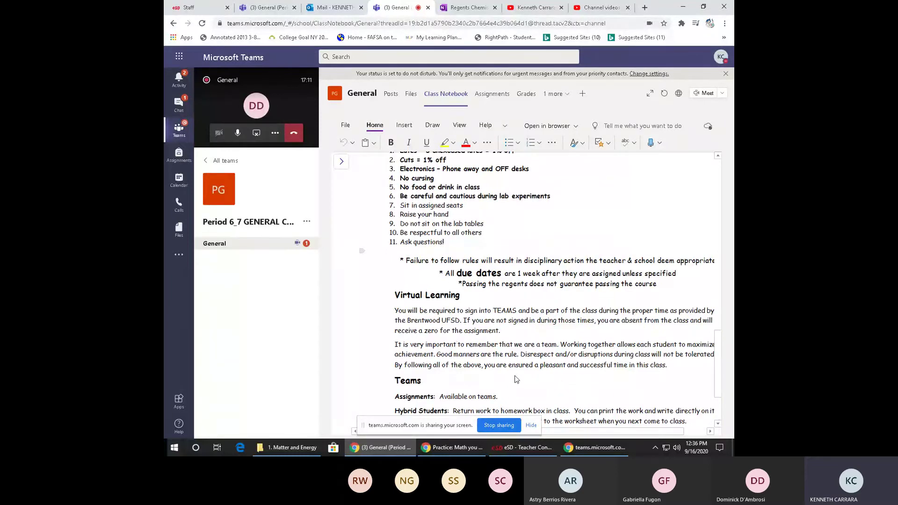
pyautogui.scroll(-2, 516, 379)
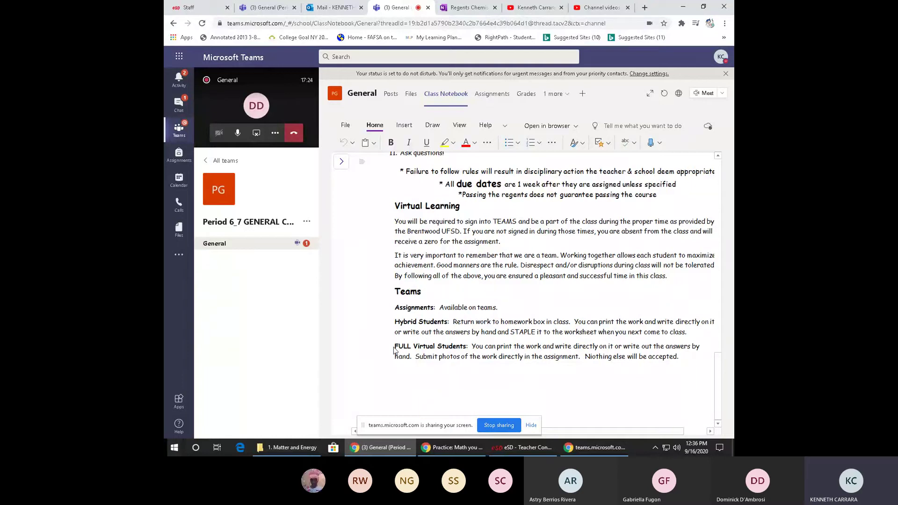
pyautogui.scroll(10, 394, 350)
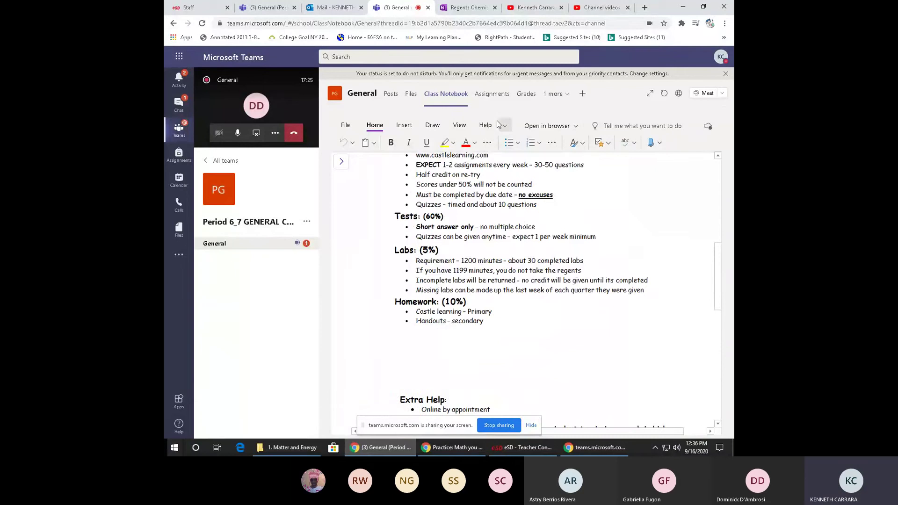
# Step: Start creating an assignment from an existing one and choose the teacher's non-archived Chemistry class as the source to reuse from
pyautogui.click(482, 95)
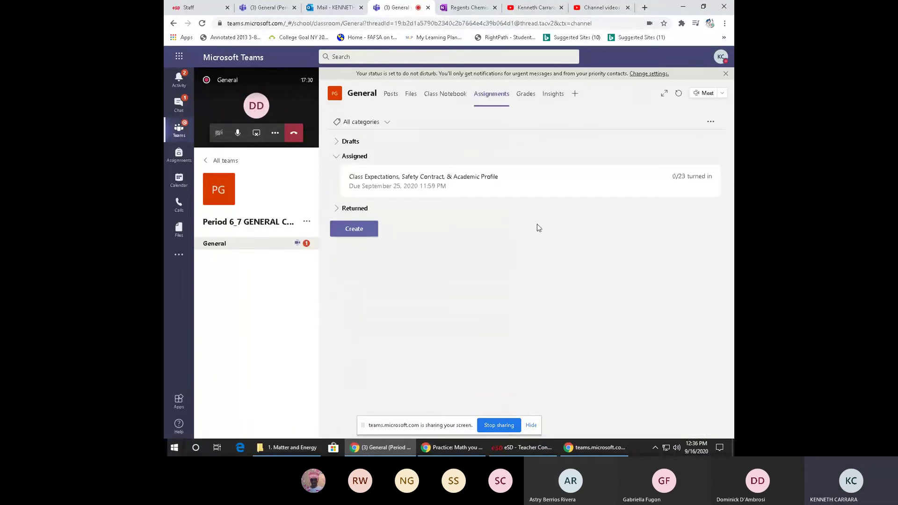
pyautogui.click(354, 229)
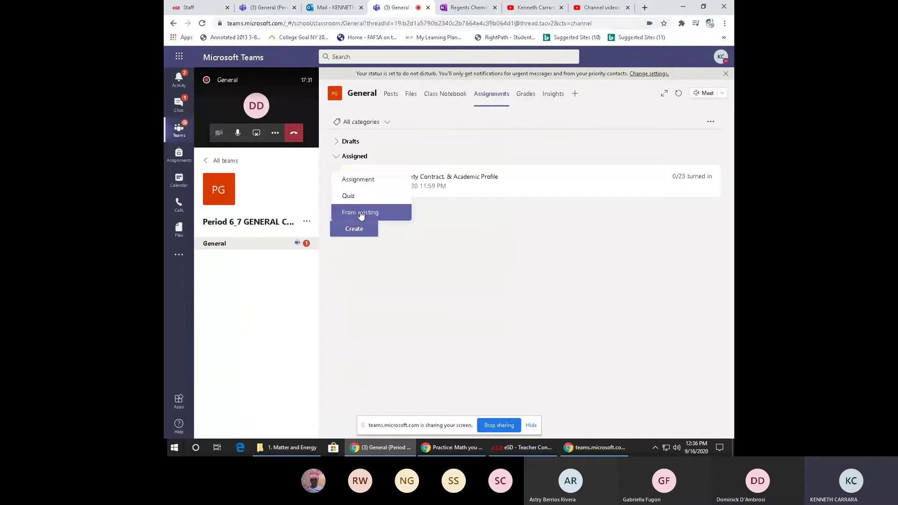
pyautogui.click(361, 211)
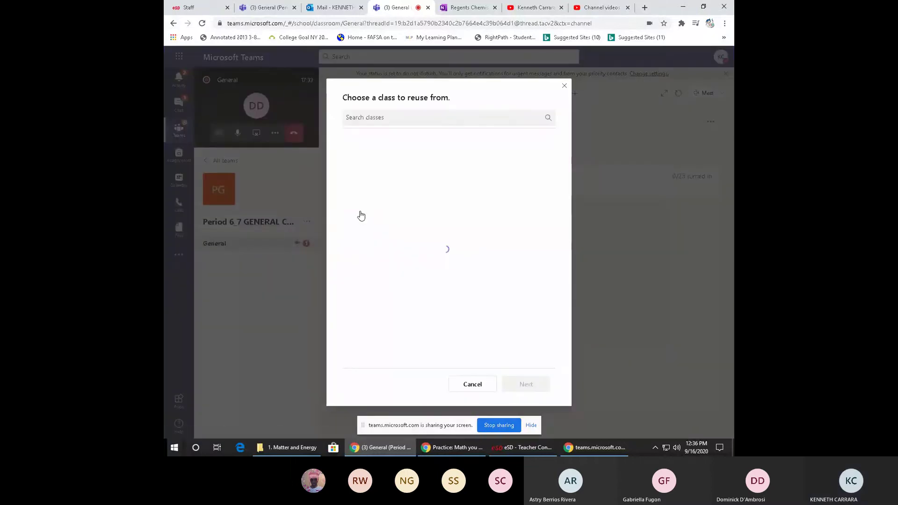
pyautogui.click(412, 358)
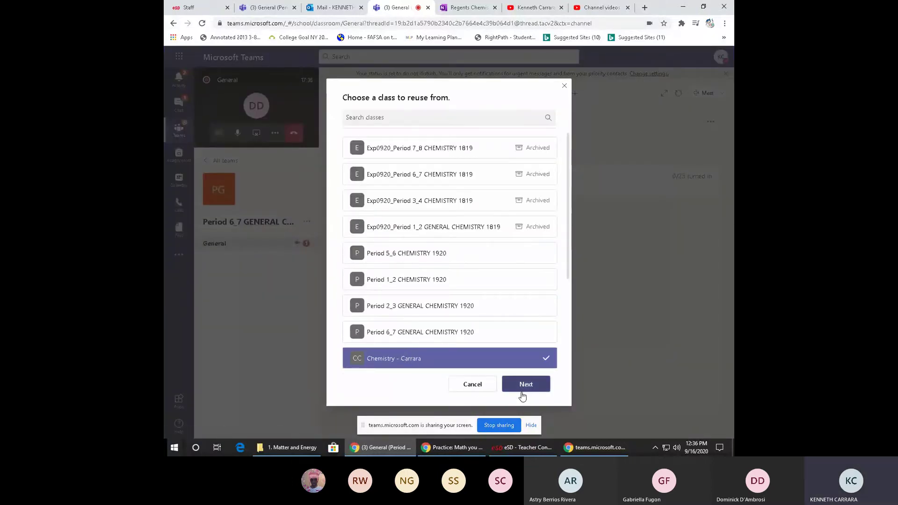
pyautogui.click(528, 386)
# Step: Find the Into Math Lesson assignment among the reusable assignments and load it as a new assignment
pyautogui.scroll(-10, 477, 337)
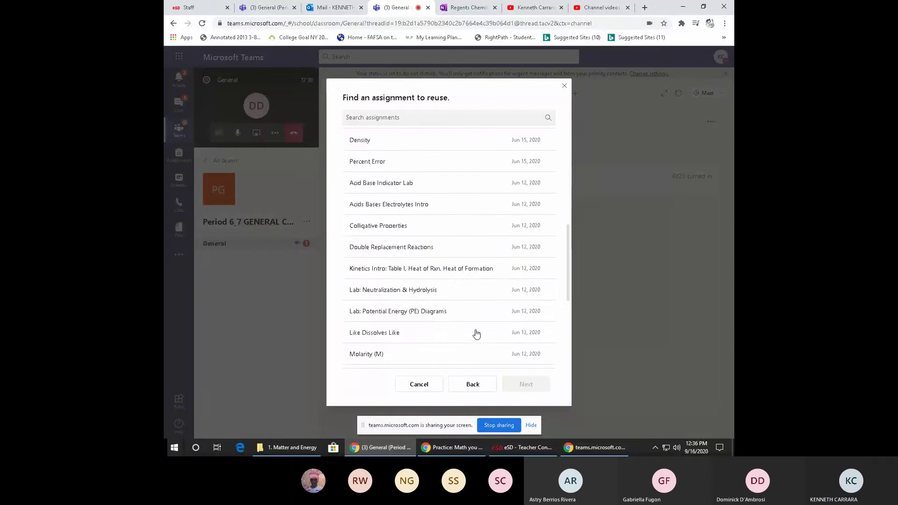
pyautogui.click(465, 316)
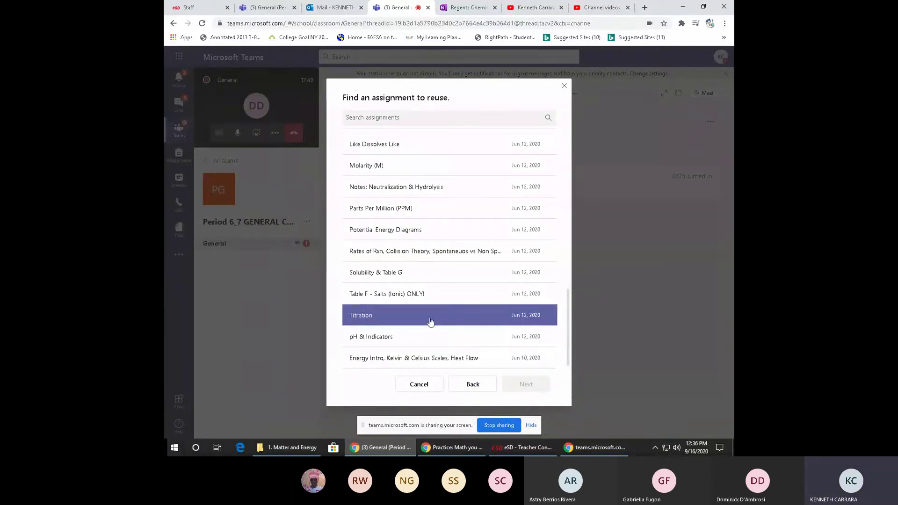
pyautogui.scroll(1, 430, 321)
pyautogui.click(411, 276)
pyautogui.scroll(4, 409, 286)
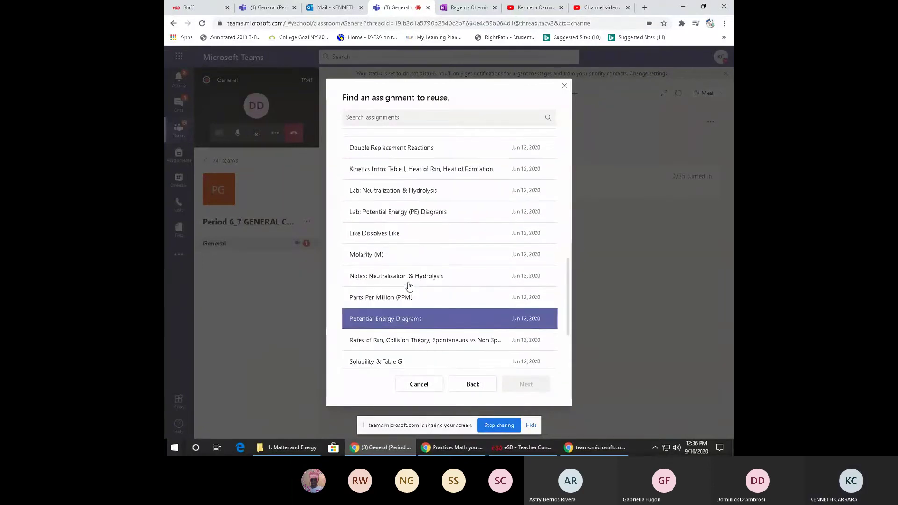
pyautogui.click(402, 260)
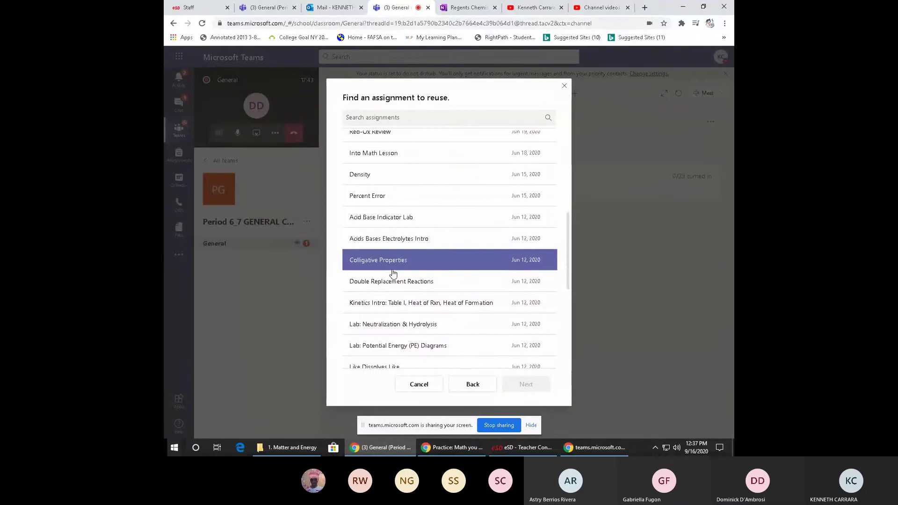
pyautogui.scroll(1, 393, 273)
pyautogui.click(386, 242)
pyautogui.click(383, 205)
pyautogui.click(381, 205)
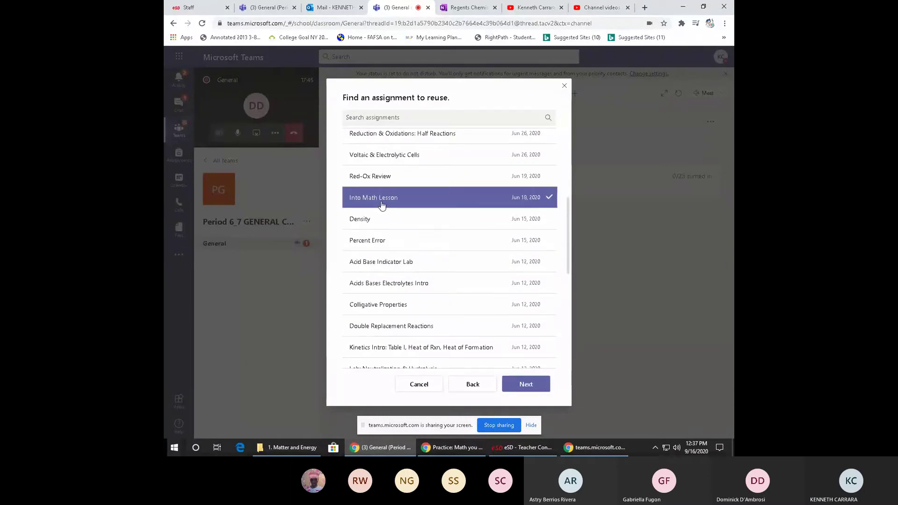
pyautogui.click(532, 385)
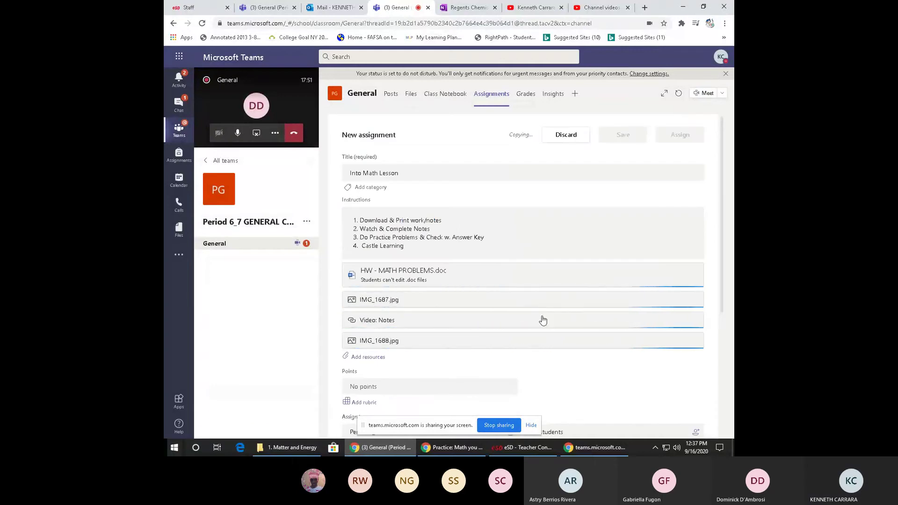
# Step: Attach the Class Notebook page "MATH you NEED to pass chemistry" from _Teacher Only, 2. Matter Energy, copying it to the students' Homework - Classwork section
pyautogui.scroll(-1, 540, 320)
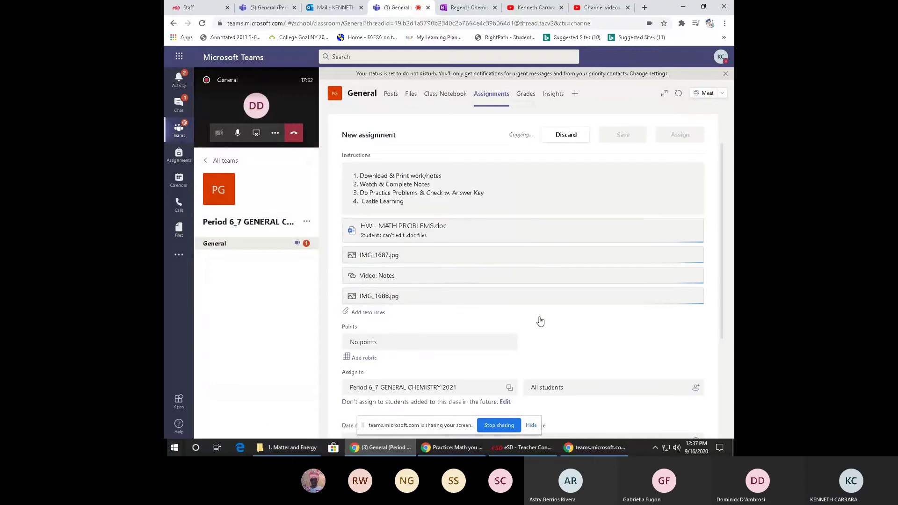
pyautogui.click(364, 313)
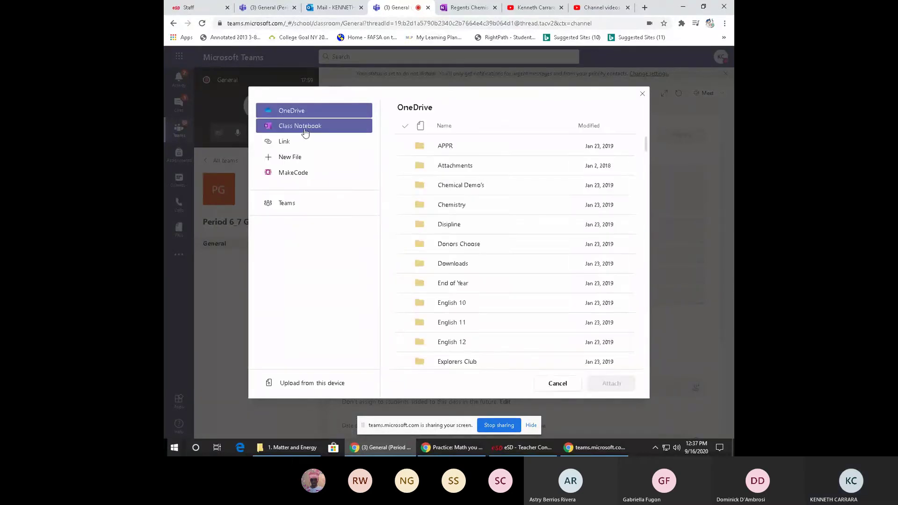
pyautogui.click(305, 131)
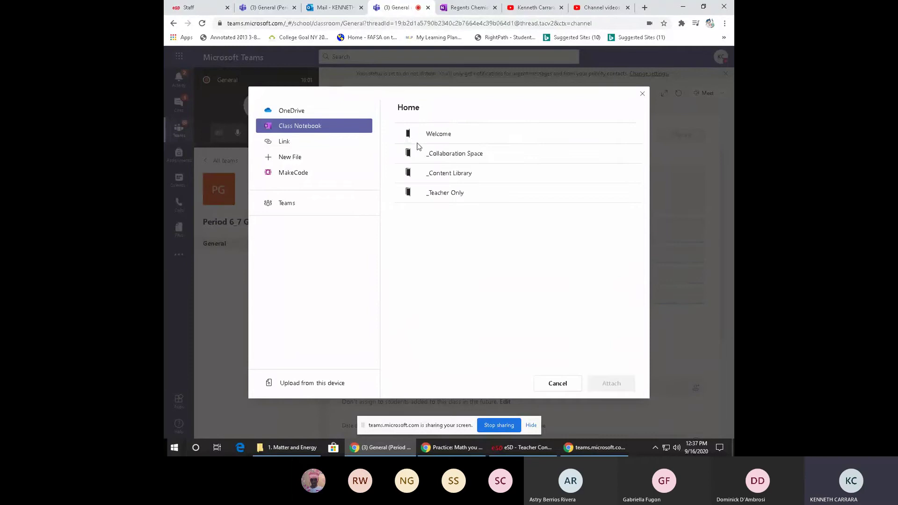
pyautogui.click(419, 149)
pyautogui.click(457, 193)
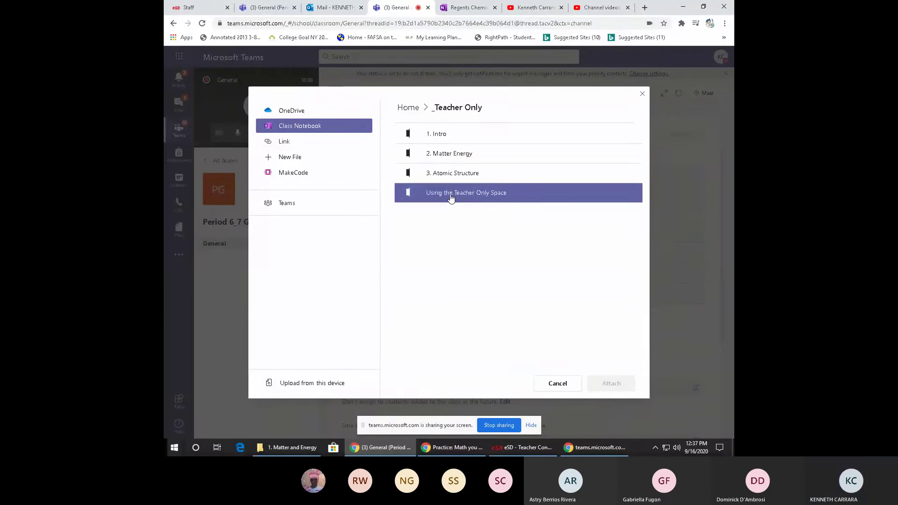
pyautogui.click(446, 156)
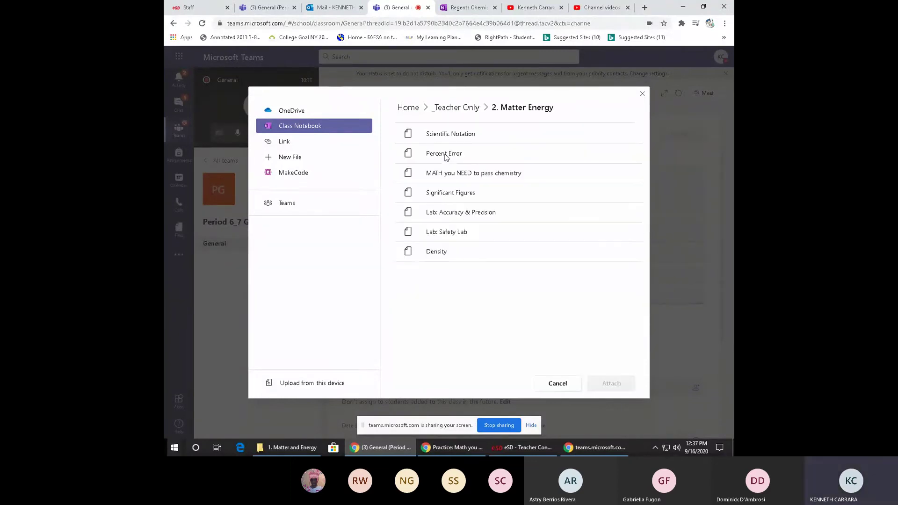
pyautogui.click(468, 178)
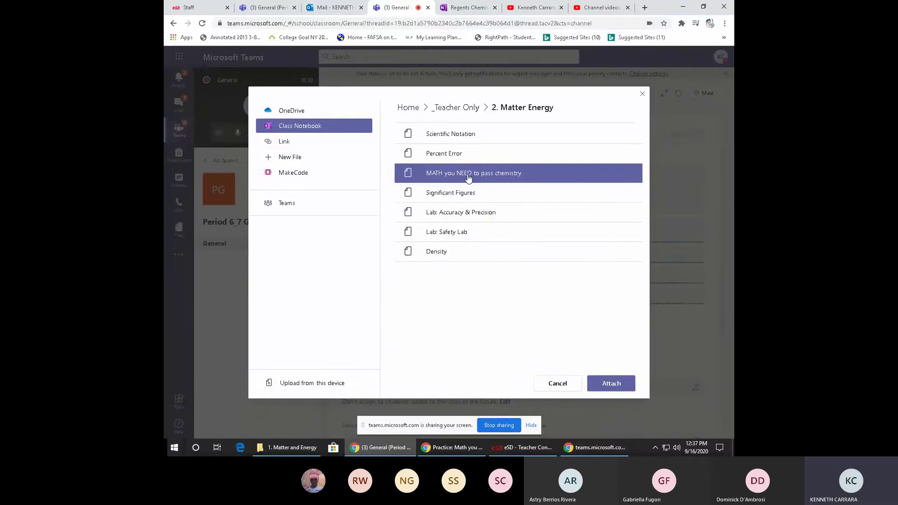
pyautogui.click(625, 382)
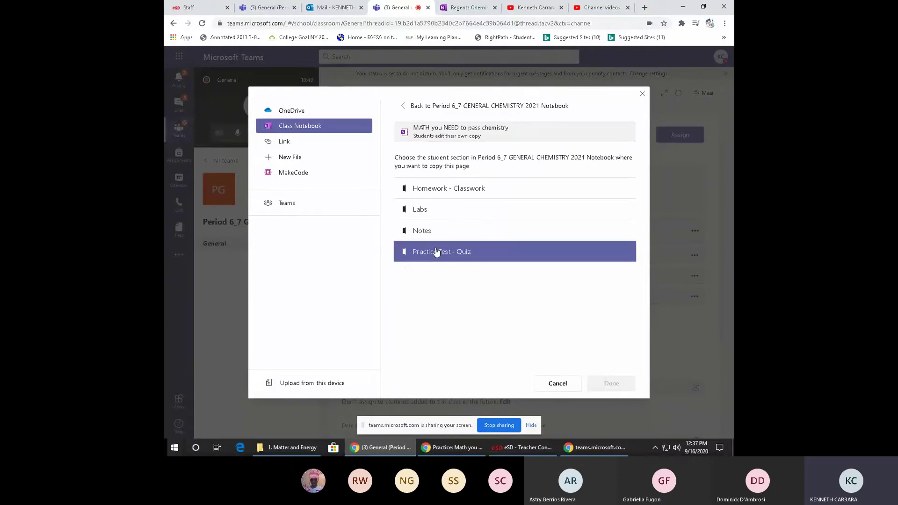
pyautogui.click(447, 192)
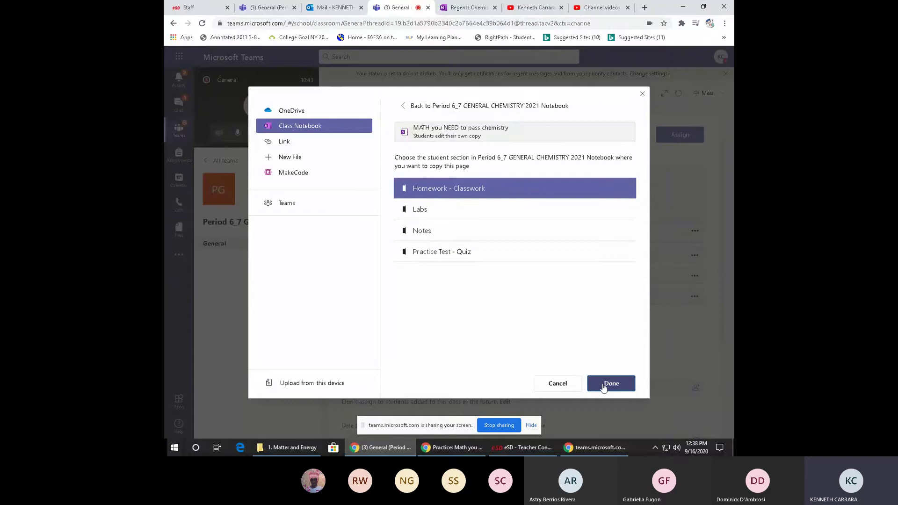
pyautogui.click(603, 383)
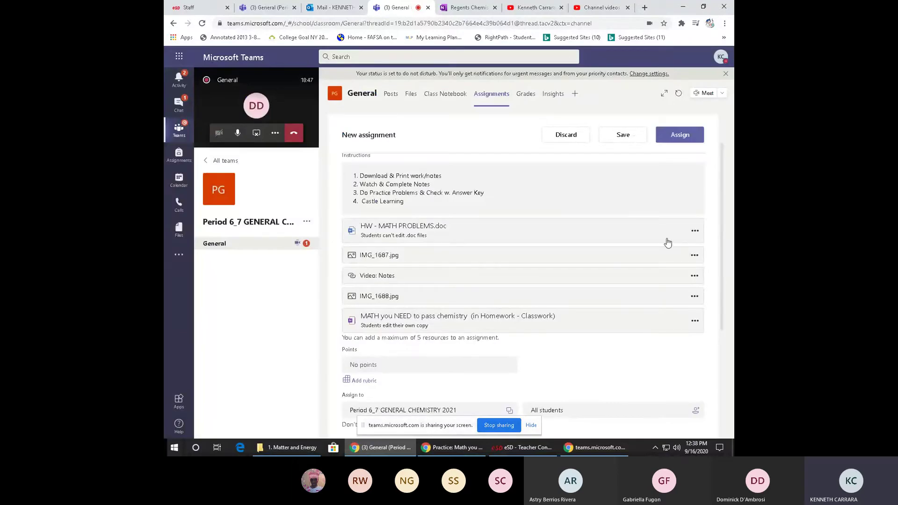
# Step: Remove the Video: Notes link and the HW - MATH PROBLEMS.doc file from the new assignment's resources
pyautogui.click(695, 275)
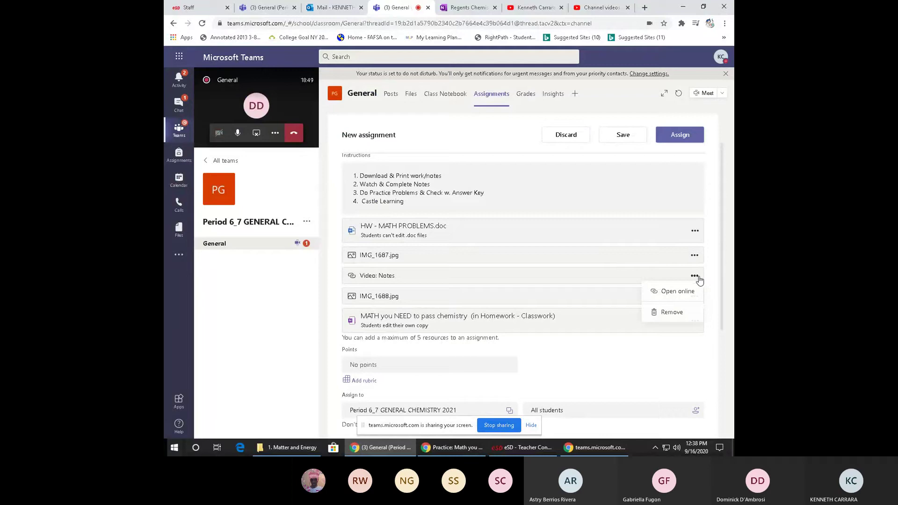
pyautogui.click(681, 309)
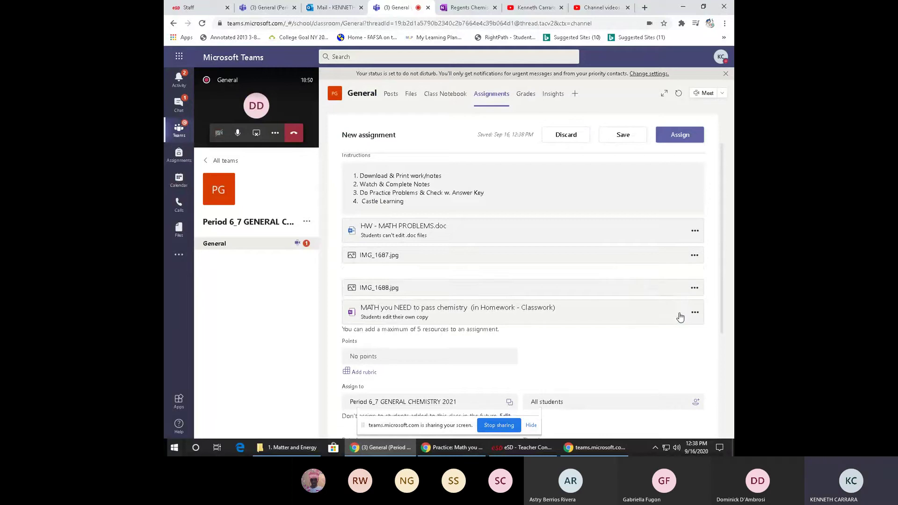
pyautogui.click(696, 232)
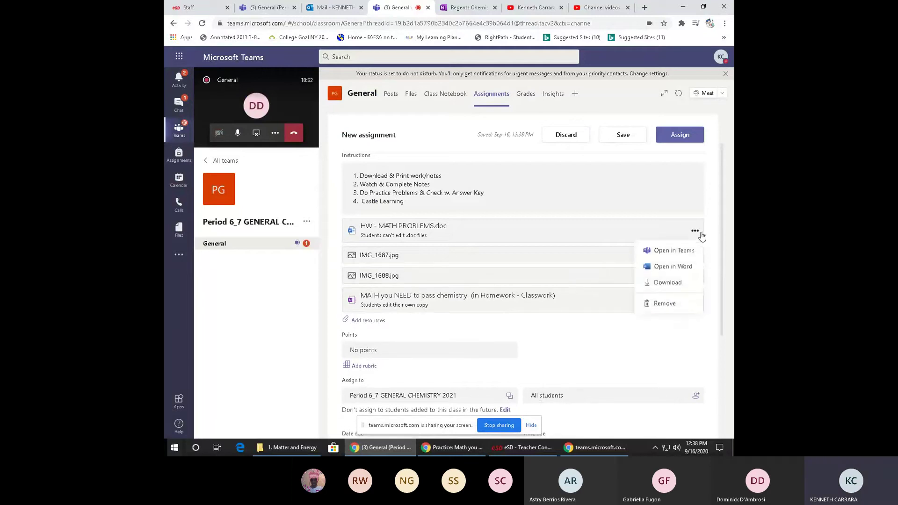
pyautogui.click(667, 304)
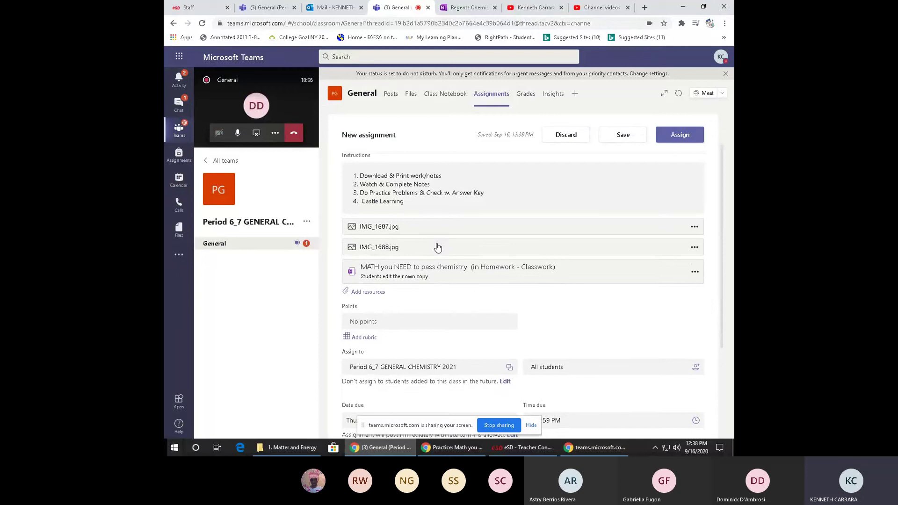
# Step: Set the assignment's due date to Fri, Sep 25, 2020 and assign Into Math Lesson to the class
pyautogui.scroll(-3, 420, 270)
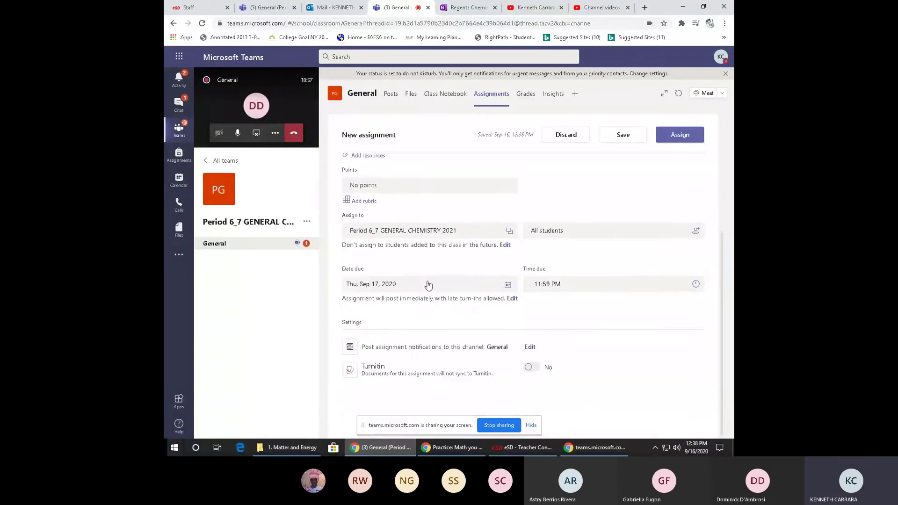
pyautogui.click(508, 286)
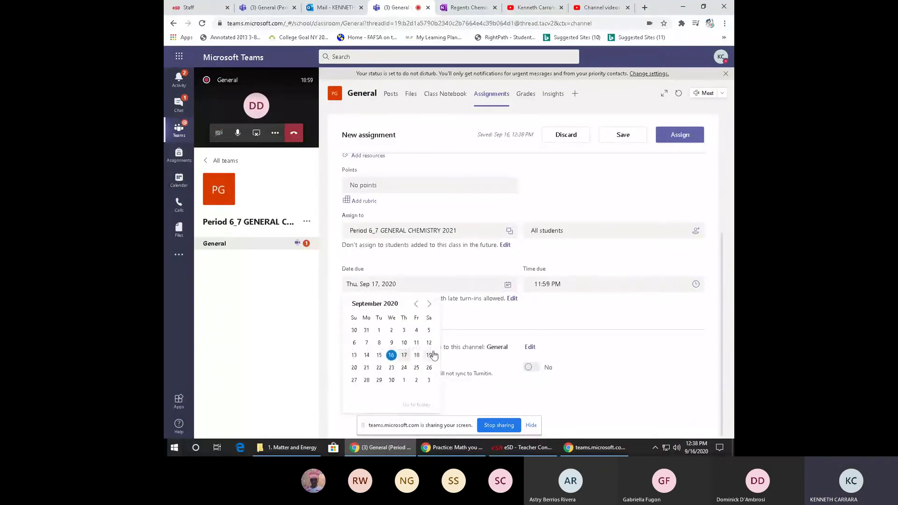
pyautogui.click(417, 367)
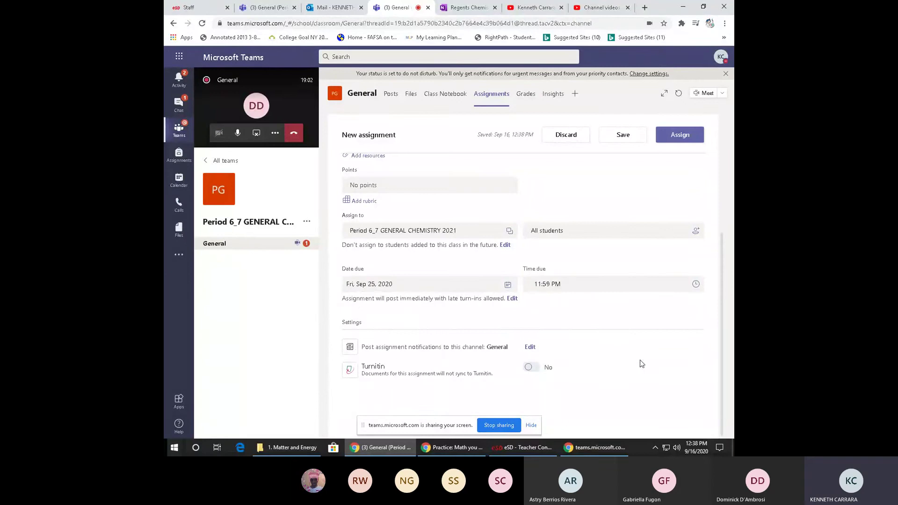
pyautogui.scroll(4, 652, 201)
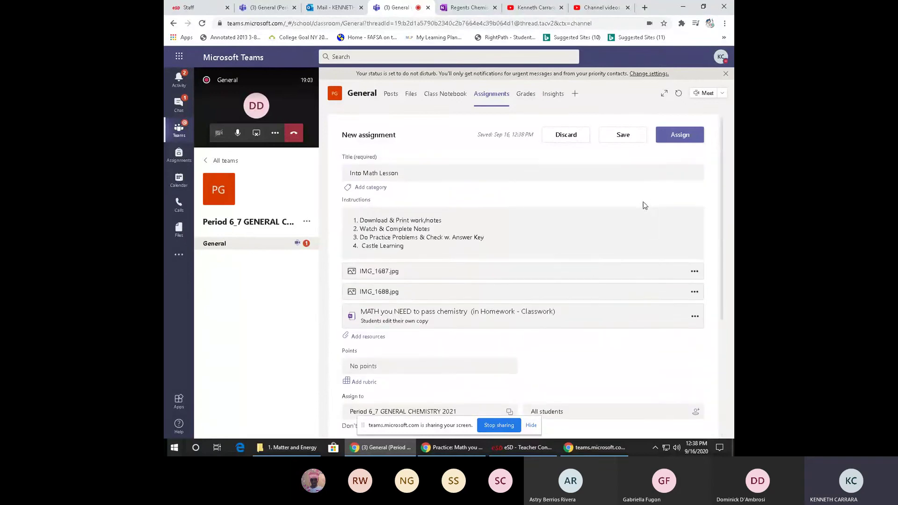
pyautogui.click(680, 136)
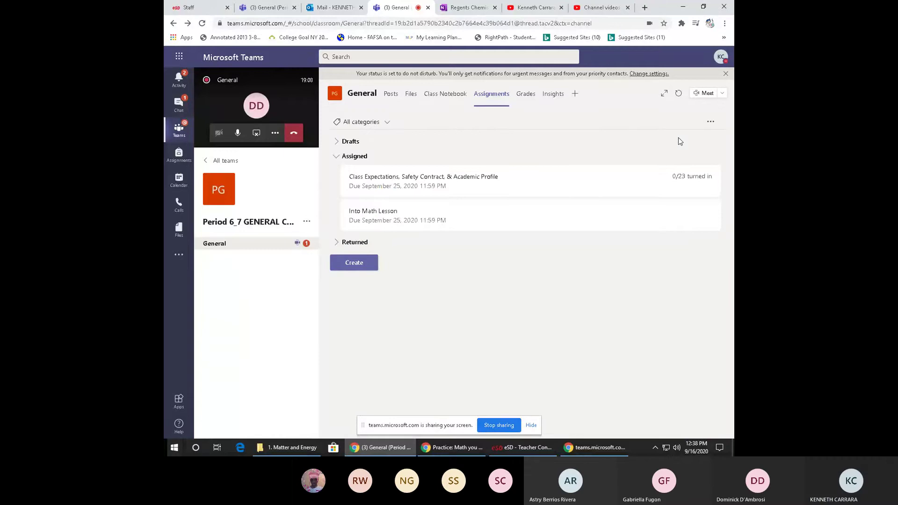
# Step: Open the student view of Into Math Lesson, view the reference image IMG_1688.jpg, and close it
pyautogui.click(435, 225)
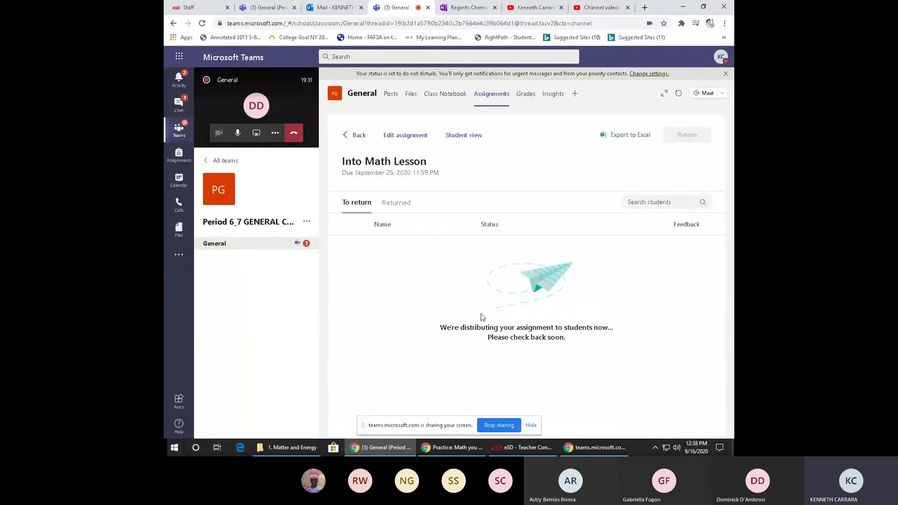
pyautogui.click(469, 138)
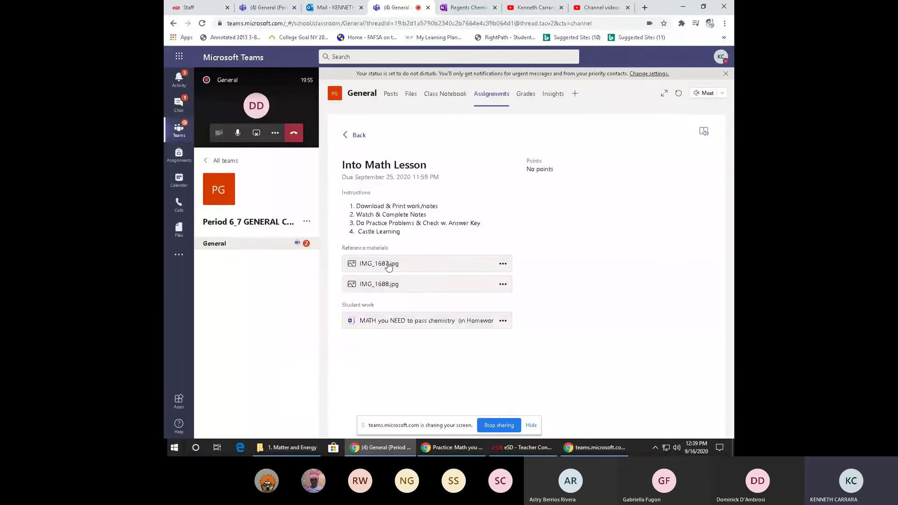
pyautogui.click(394, 286)
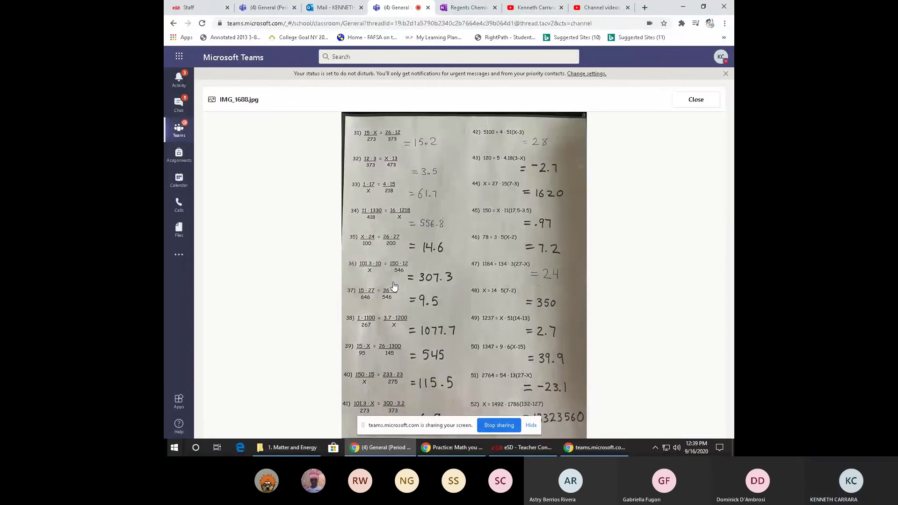
pyautogui.click(694, 99)
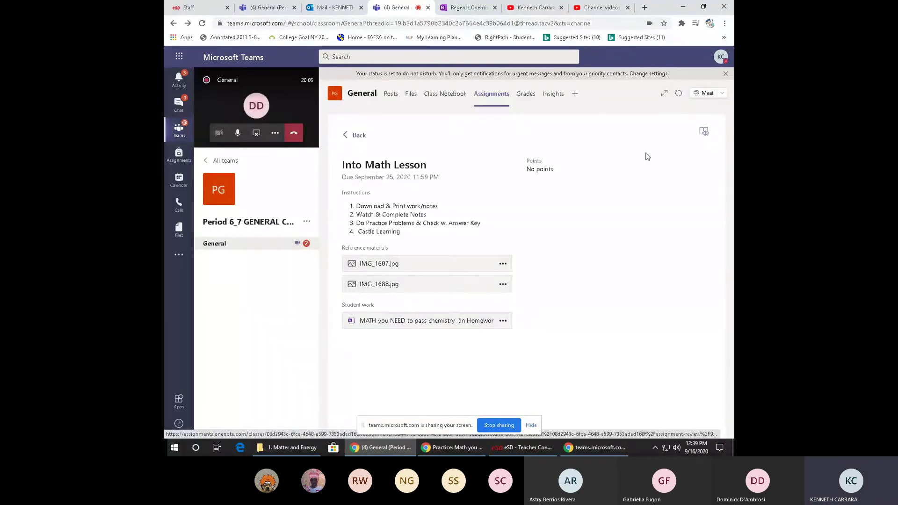
# Step: Open the attached "MATH you NEED to pass chemistry" page, play its embedded practice video, and open that video on YouTube
pyautogui.click(411, 322)
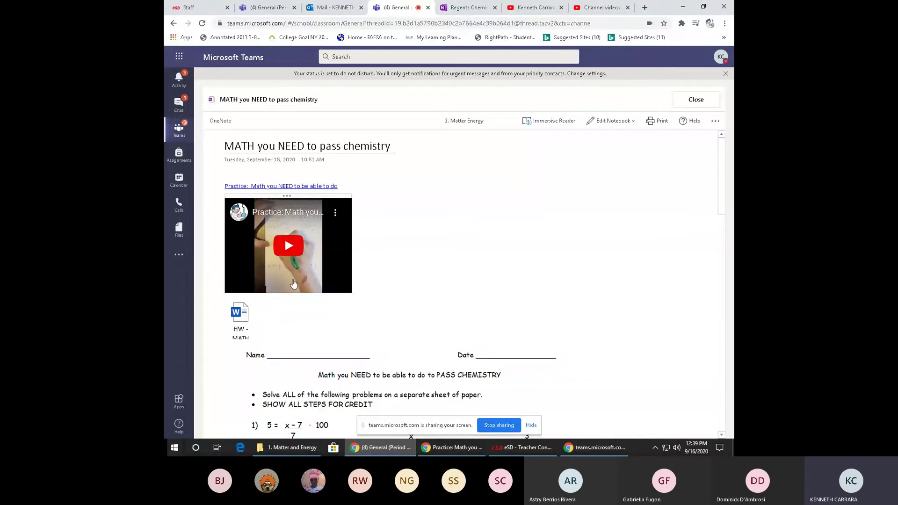
pyautogui.click(286, 245)
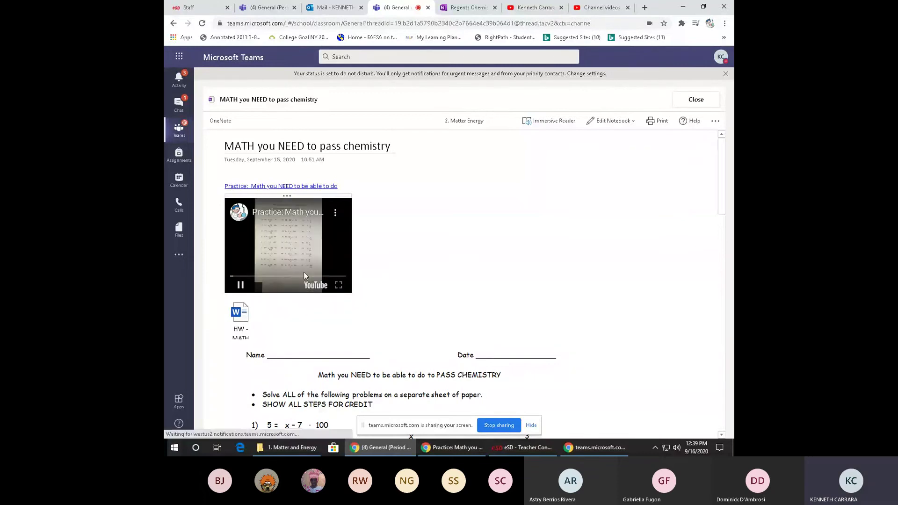
pyautogui.click(309, 286)
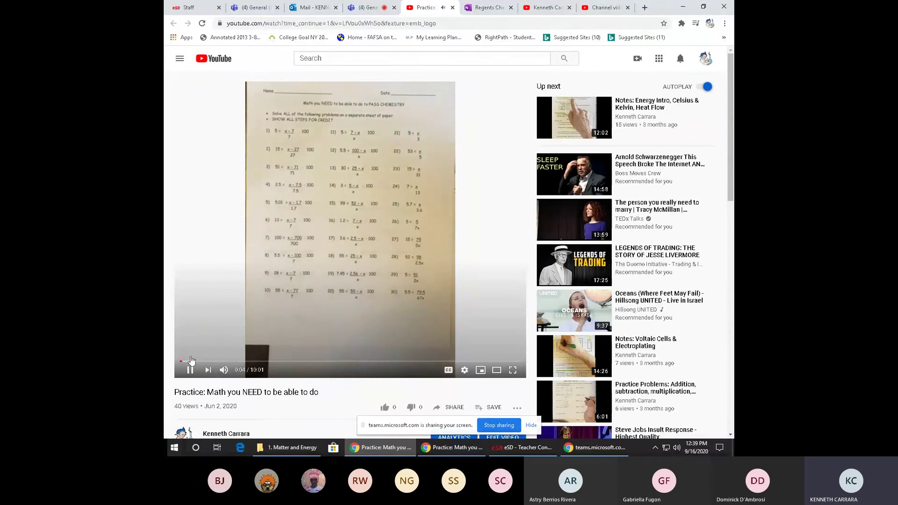
# Step: Skip ahead through the practice video to about 2:22 and pause it on the worked solution of problem 1
pyautogui.click(194, 361)
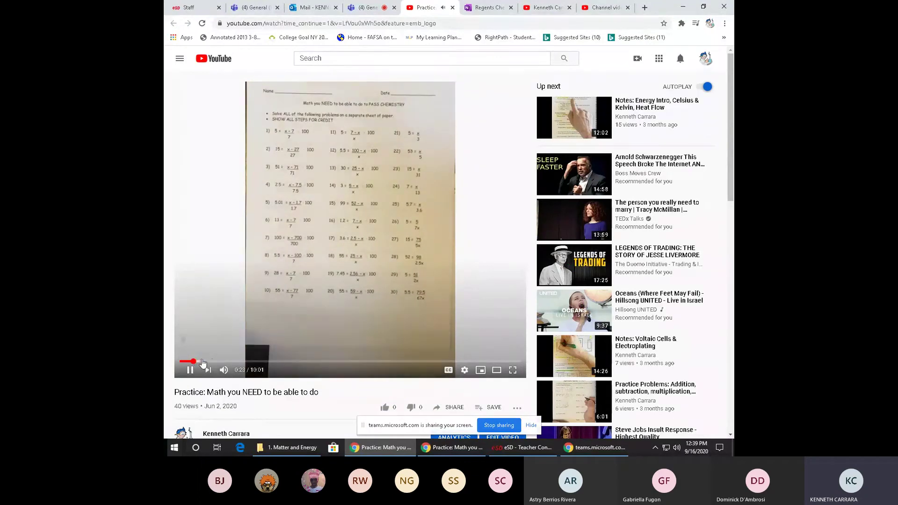
pyautogui.click(206, 361)
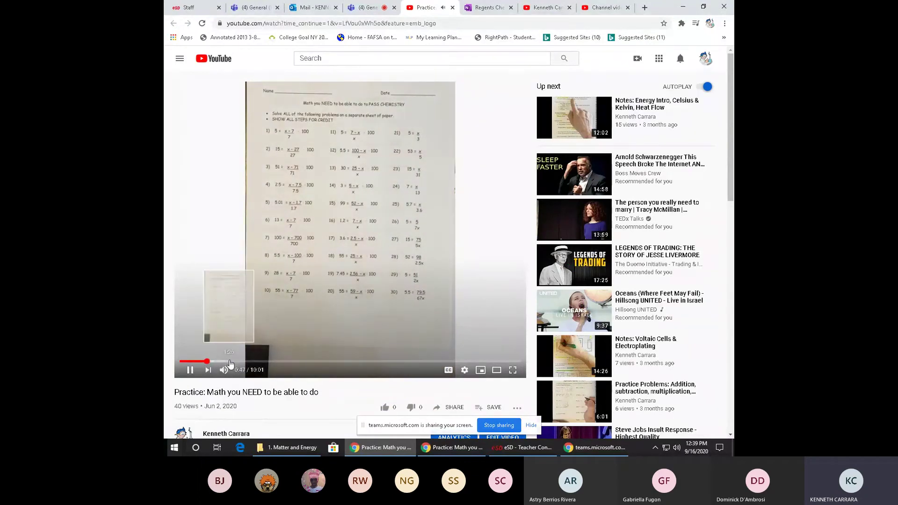
pyautogui.click(260, 361)
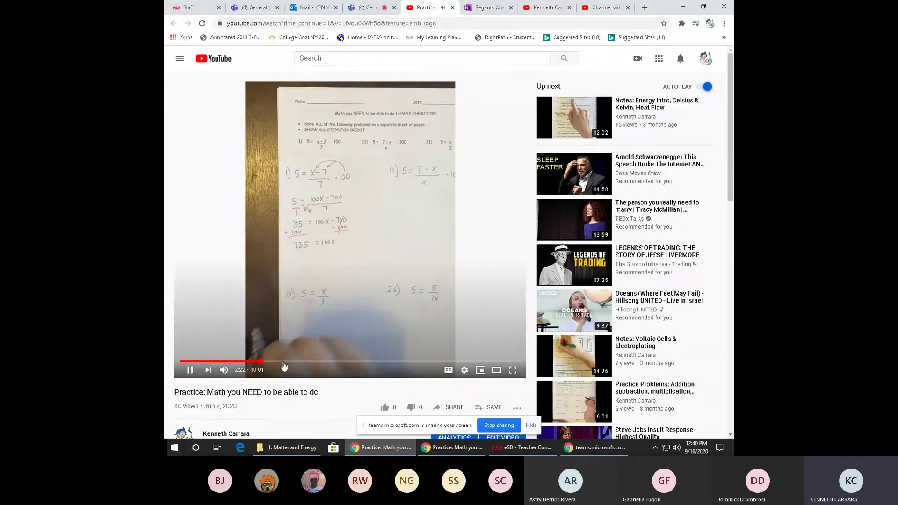
pyautogui.click(327, 246)
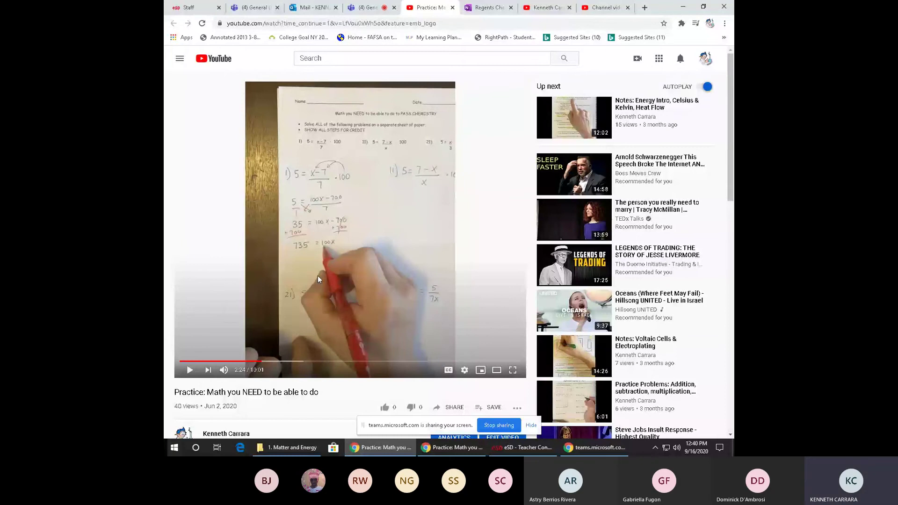
# Step: Return to the "MATH you NEED to pass chemistry" page in Teams and review its math problems
pyautogui.click(367, 8)
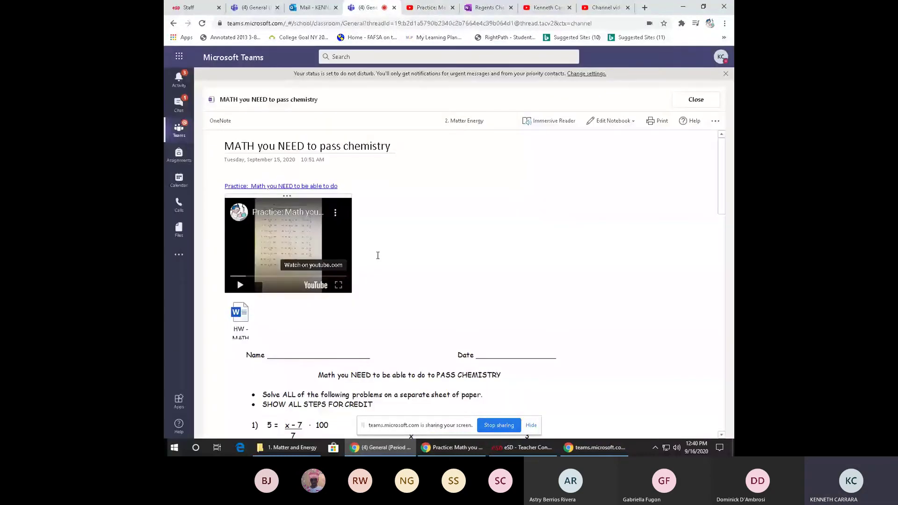
pyautogui.scroll(-1, 378, 255)
pyautogui.scroll(-5, 378, 256)
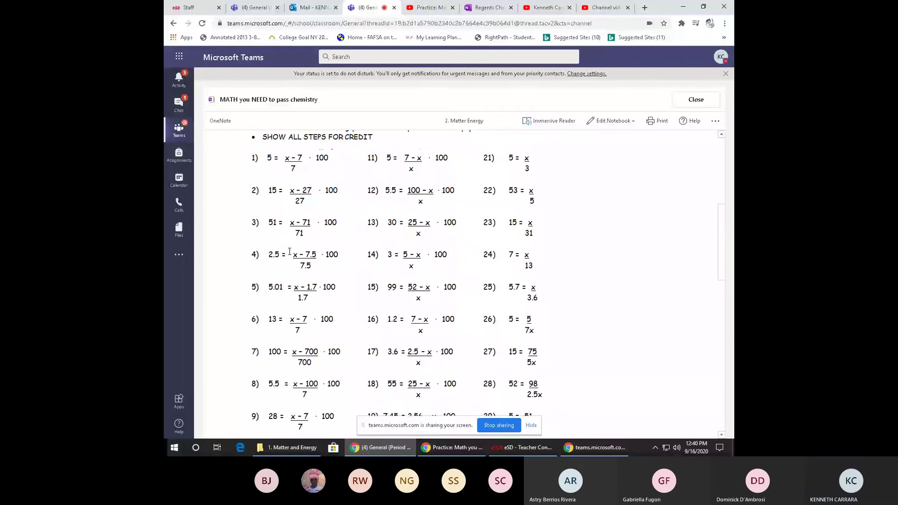
pyautogui.scroll(-8, 348, 260)
pyautogui.scroll(11, 347, 260)
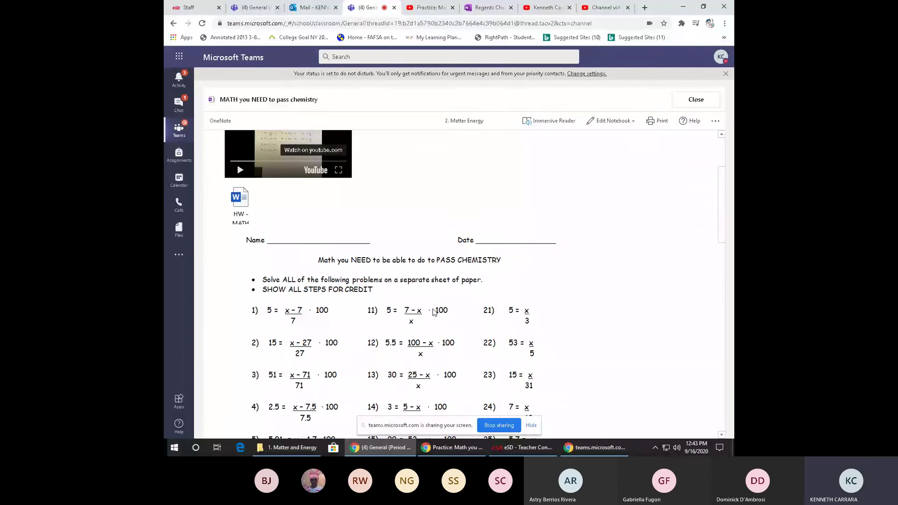
pyautogui.scroll(2, 434, 313)
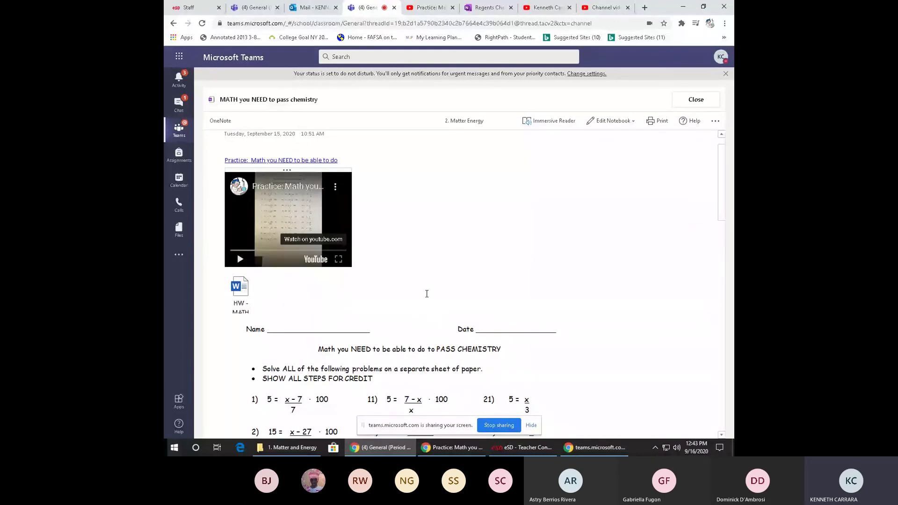
pyautogui.scroll(-10, 427, 295)
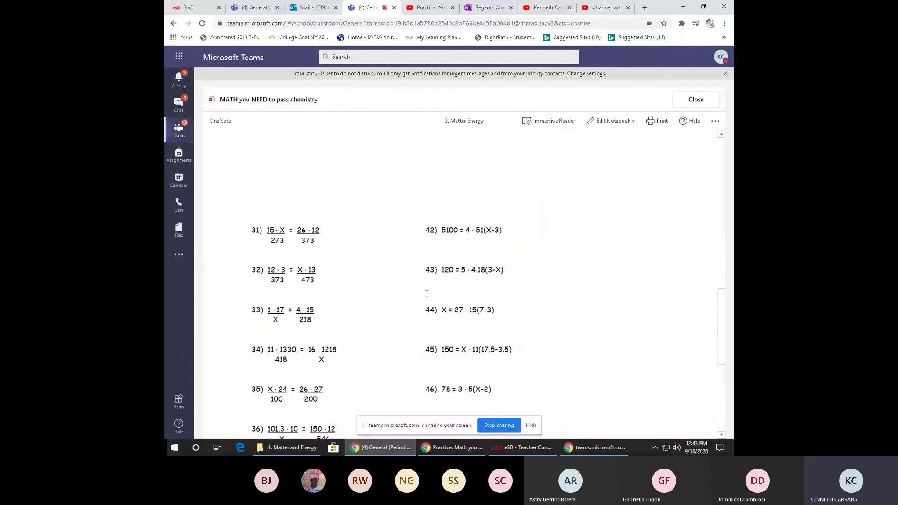
# Step: Leave the page for the teams overview, reopen the ongoing General meeting, and show its meeting chat to read the messages
pyautogui.click(180, 128)
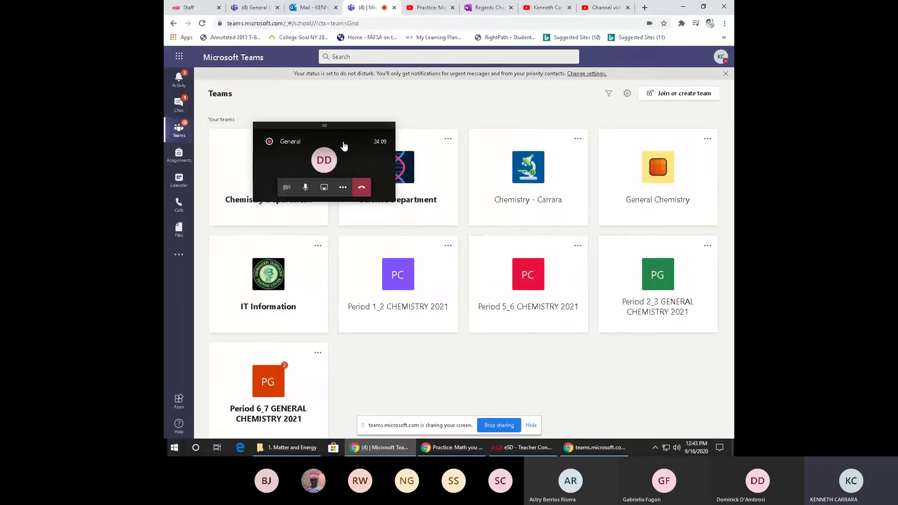
pyautogui.click(343, 146)
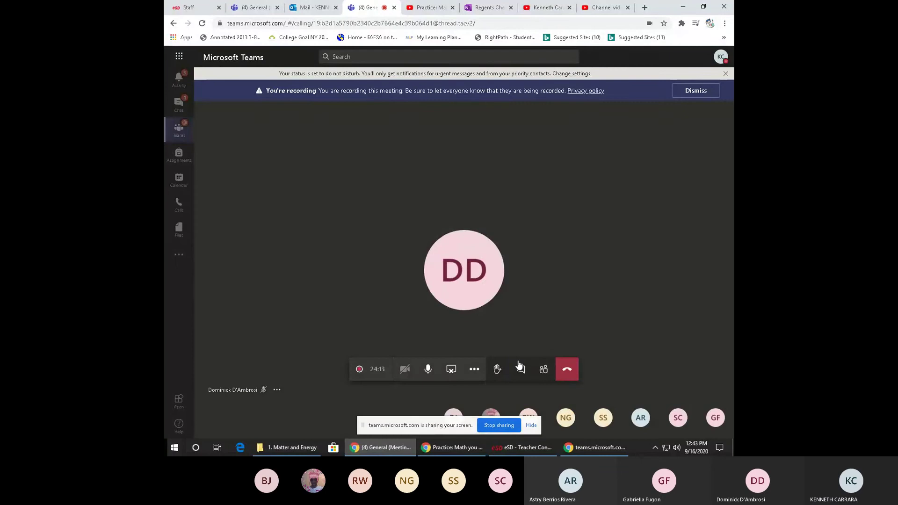
pyautogui.click(521, 369)
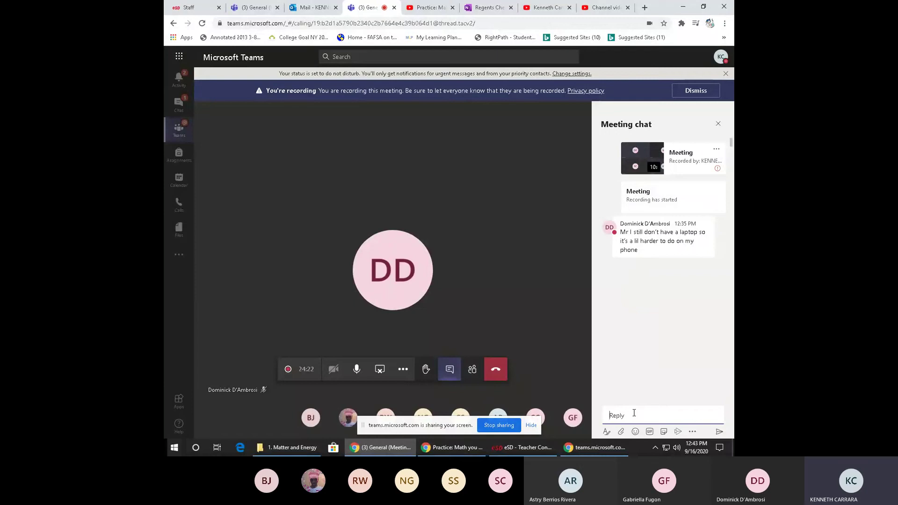
pyautogui.moveTo(694, 240)
# Step: Switch to the YouTube channel's uploaded videos and highlight the e-mail address in the account details
pyautogui.click(540, 5)
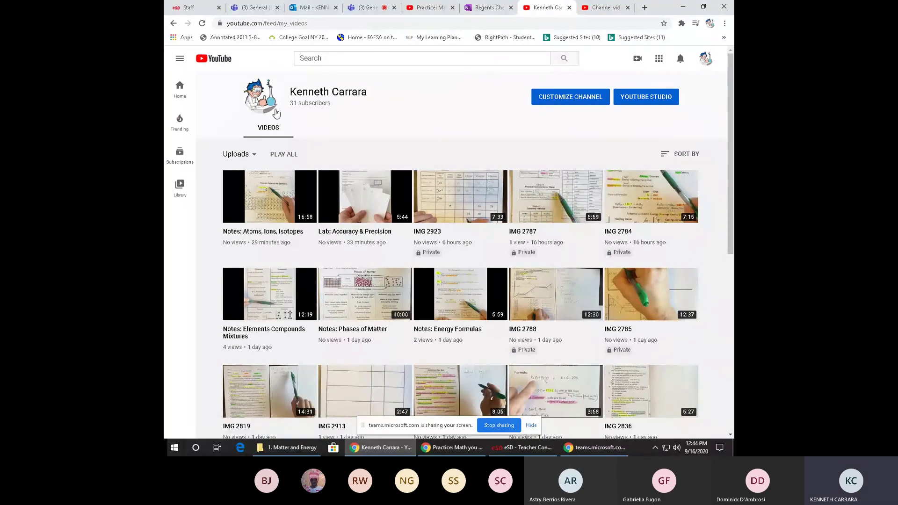
pyautogui.click(705, 59)
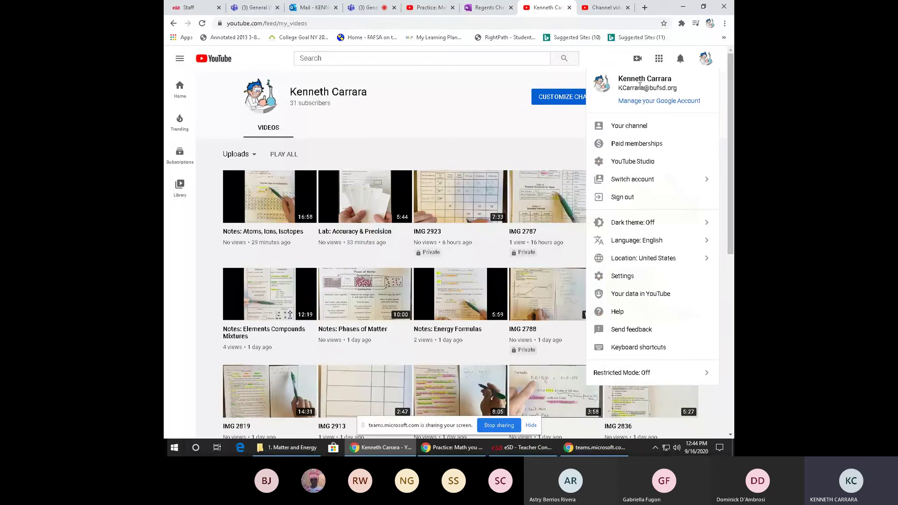
pyautogui.moveTo(616, 90); pyautogui.dragTo(678, 93)
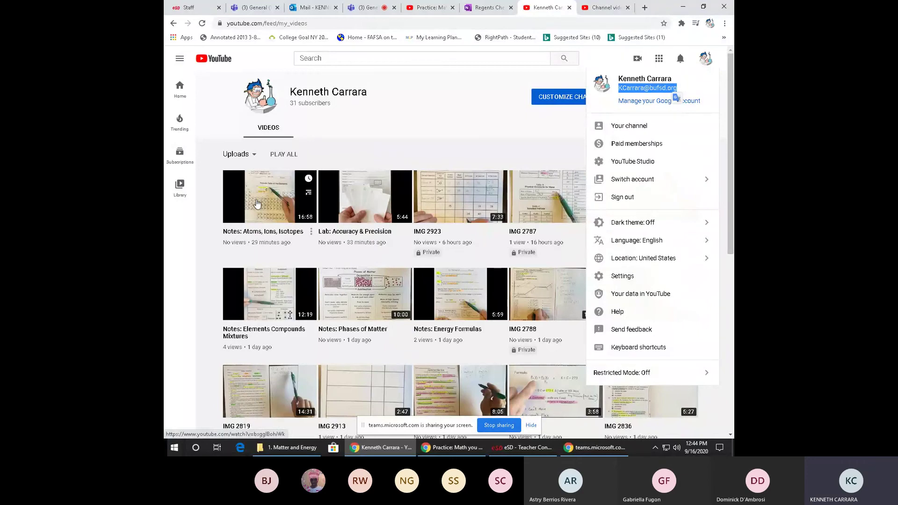
# Step: Switch by way of the Regents Chemistry Notebook back to the Teams meeting and open its additional meeting actions
pyautogui.click(484, 8)
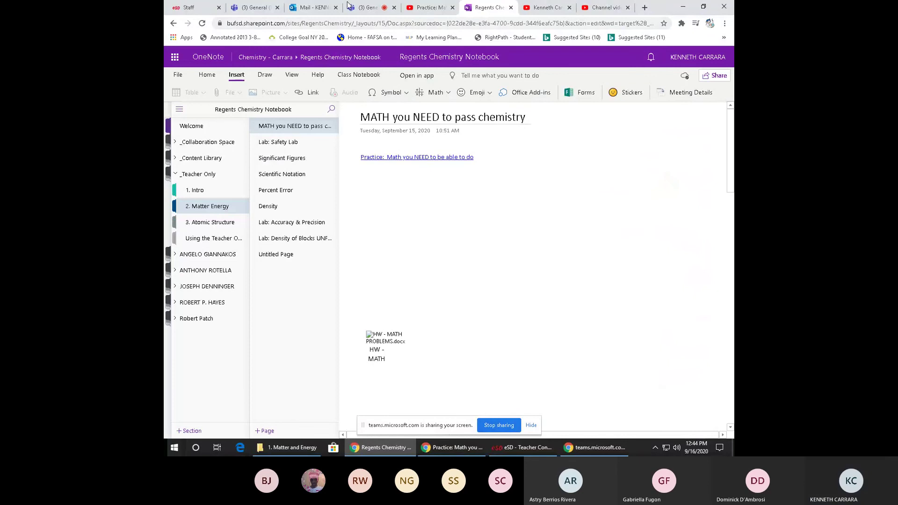
pyautogui.click(364, 7)
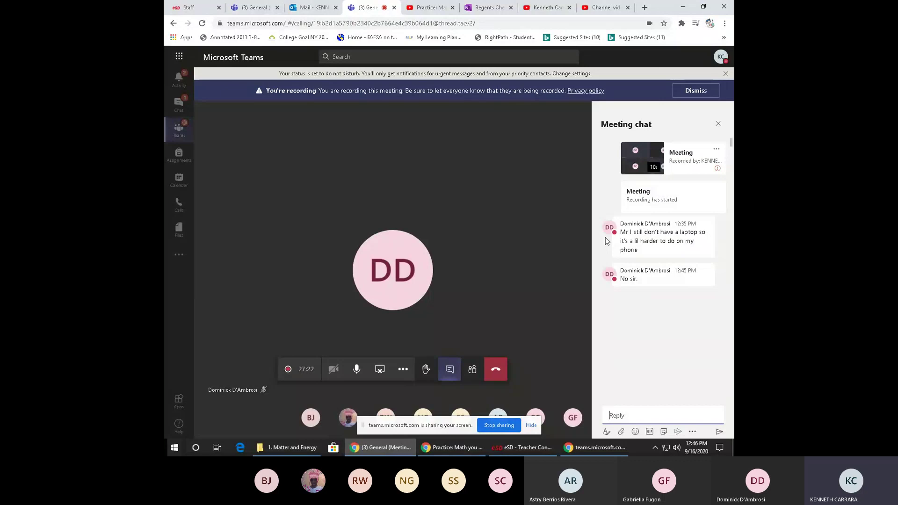
pyautogui.click(404, 372)
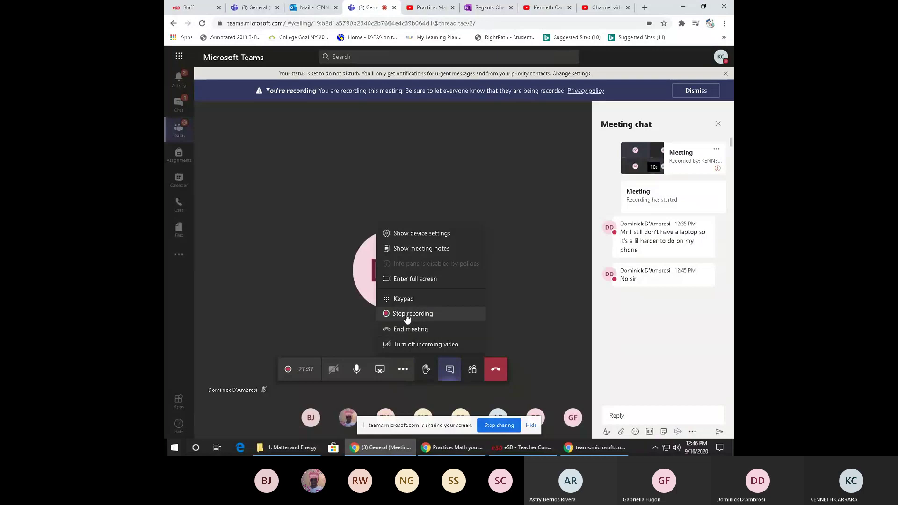